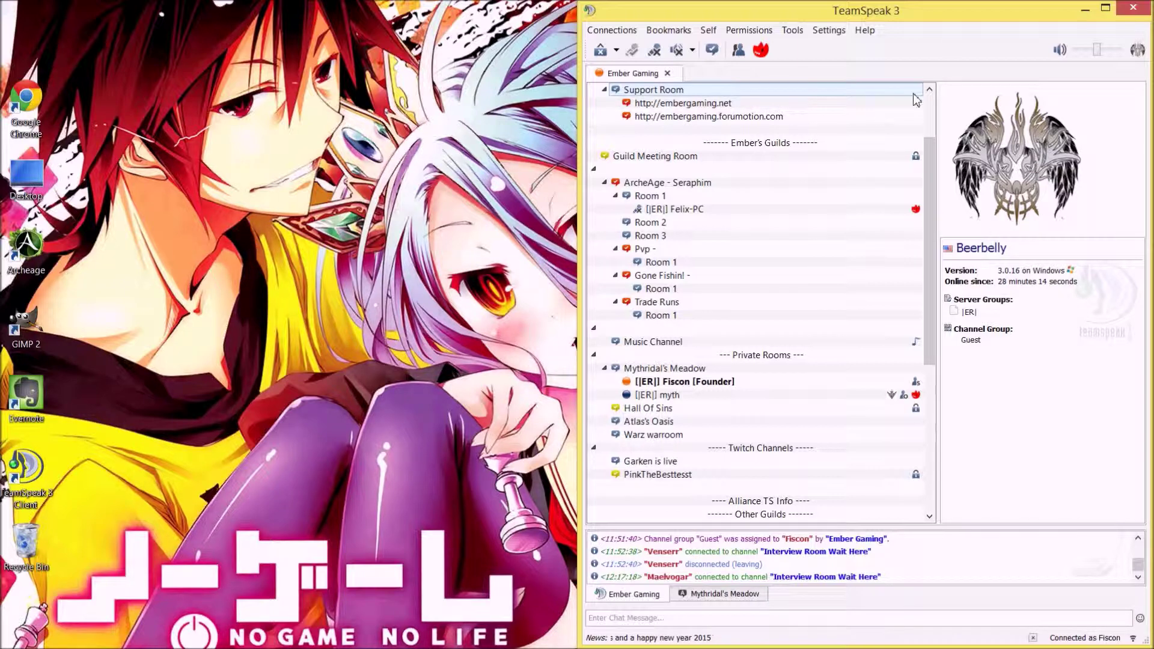
Step: Launch Chrome from the desktop and open Google's search page to look up 'twitch logo'
{"action": "left_click", "coordinate": [872, 91]}
{"action": "double_click", "coordinate": [49, 100]}
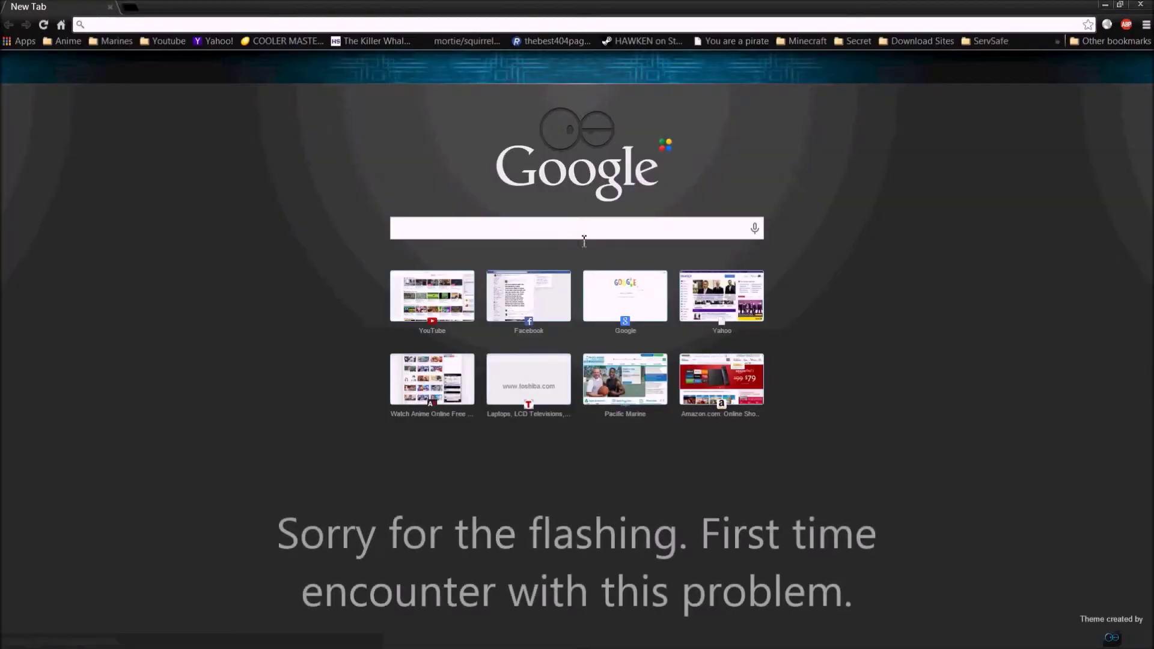
{"action": "left_click", "coordinate": [610, 298]}
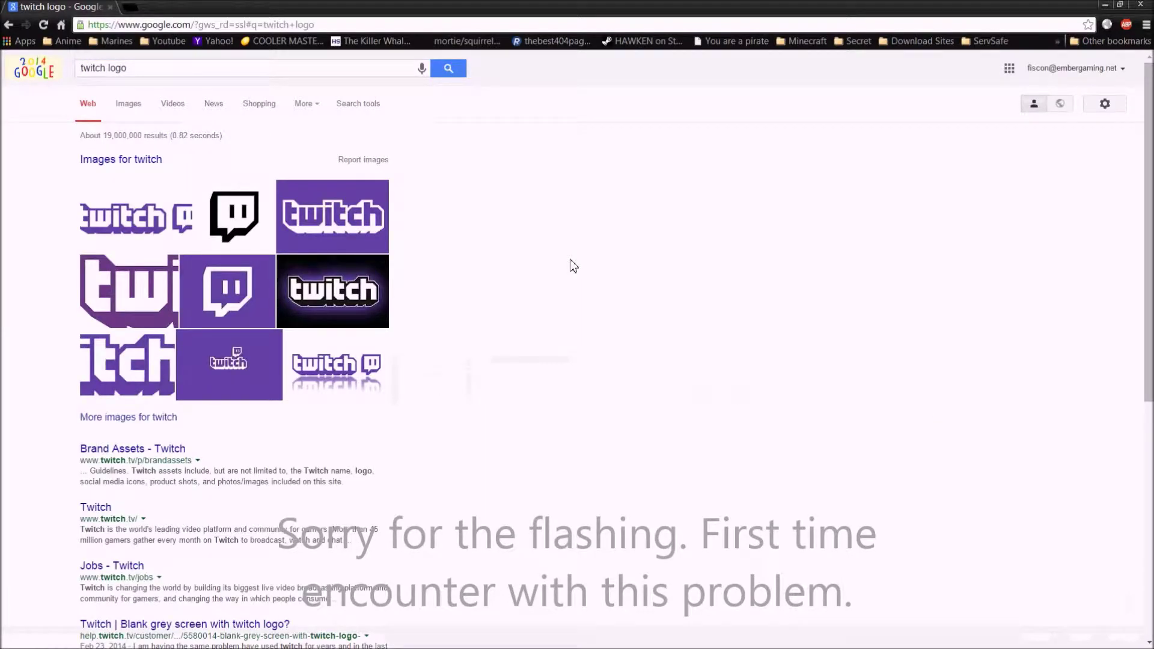
Step: Switch to image results for 'twitch logo', compare several logos, and preview the purple rounded Twitch app icon
{"action": "left_click", "coordinate": [143, 161]}
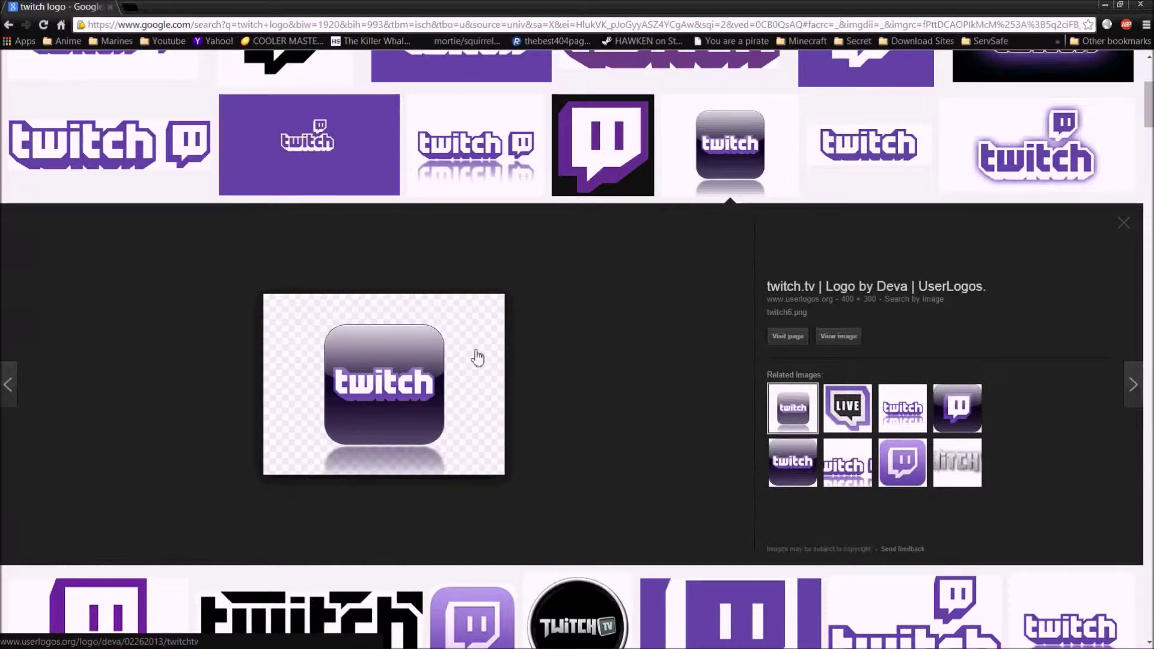
{"action": "left_click", "coordinate": [729, 144]}
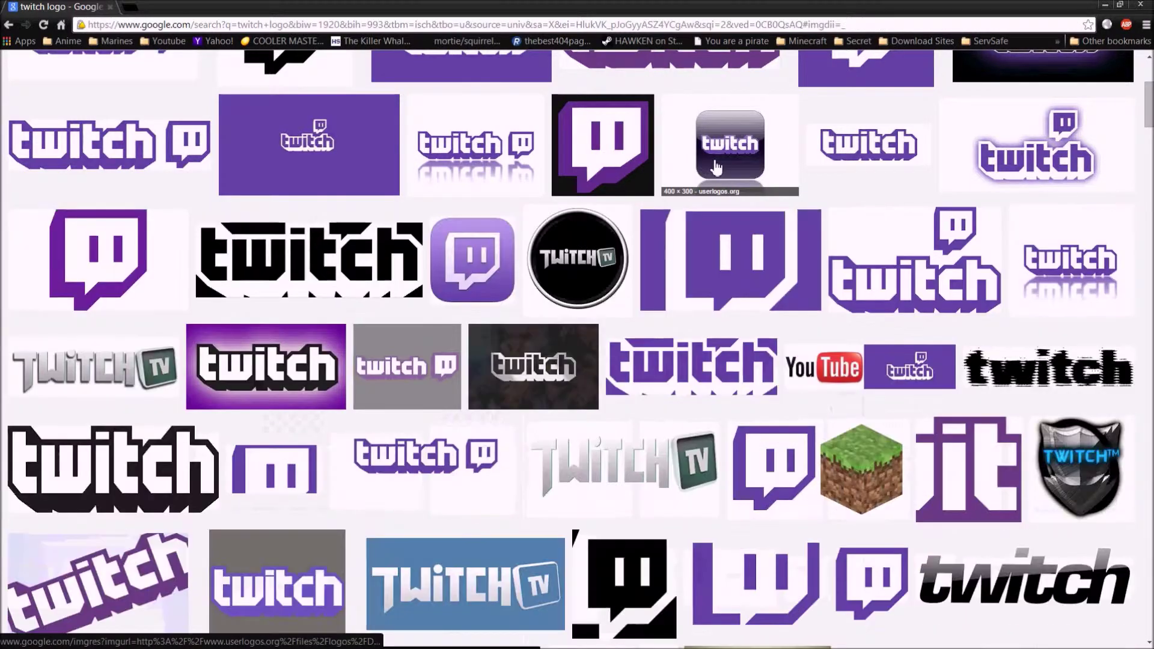
{"action": "left_click", "coordinate": [833, 145]}
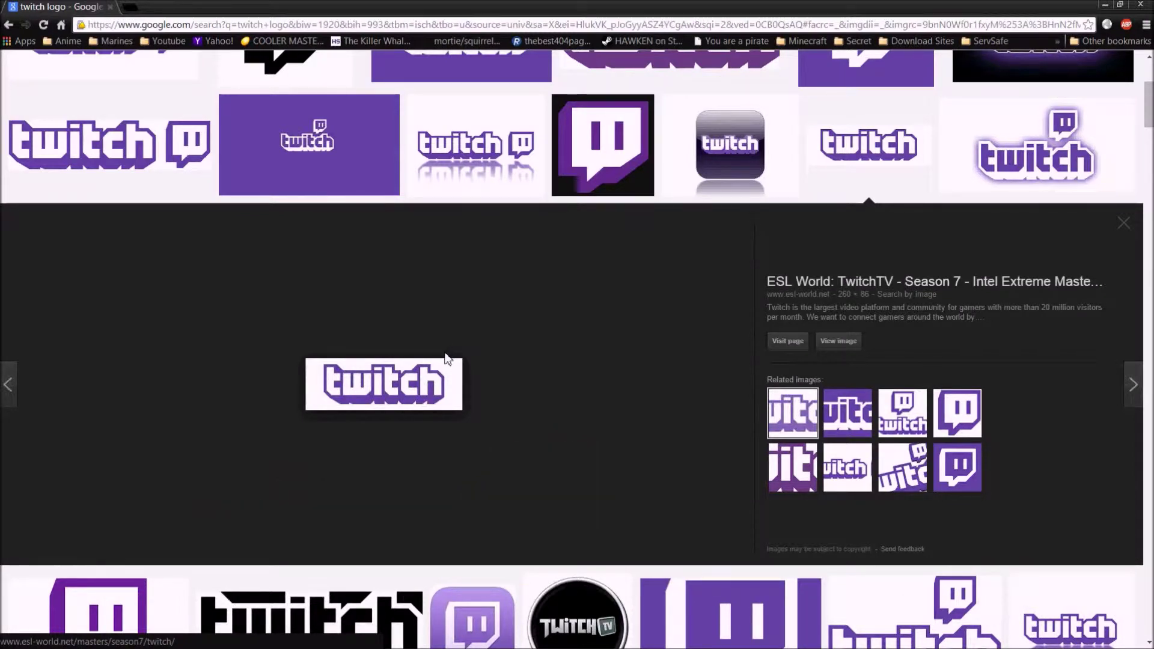
{"action": "scroll", "coordinate": [445, 358], "scroll_direction": "up", "scroll_amount": 3}
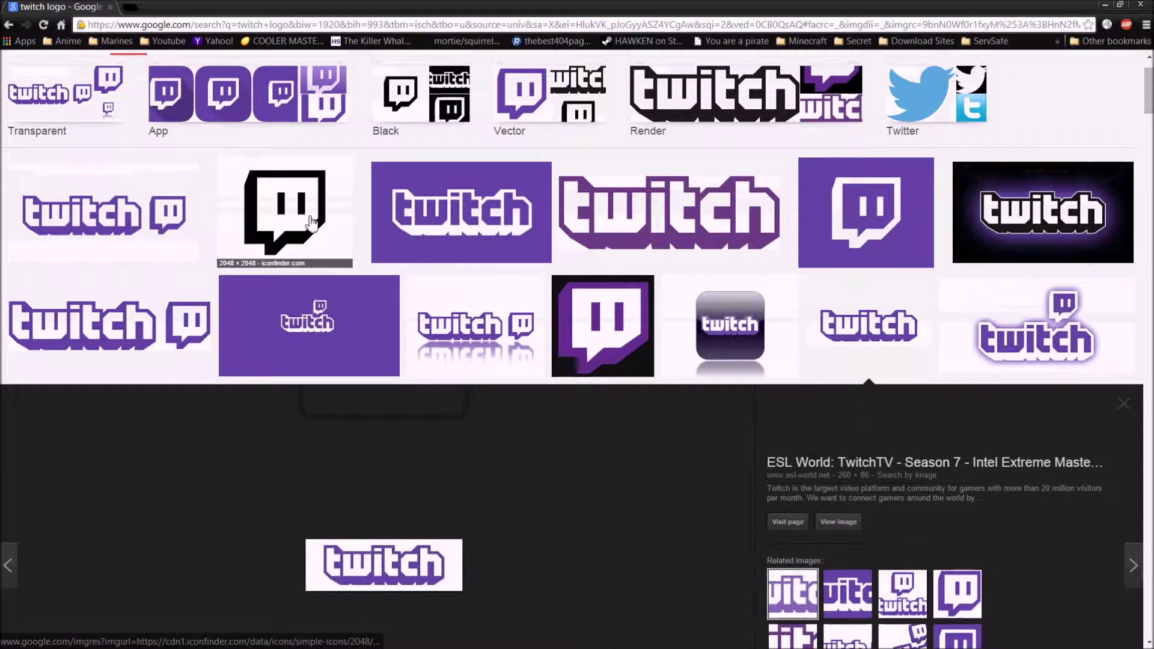
{"action": "left_click", "coordinate": [312, 223]}
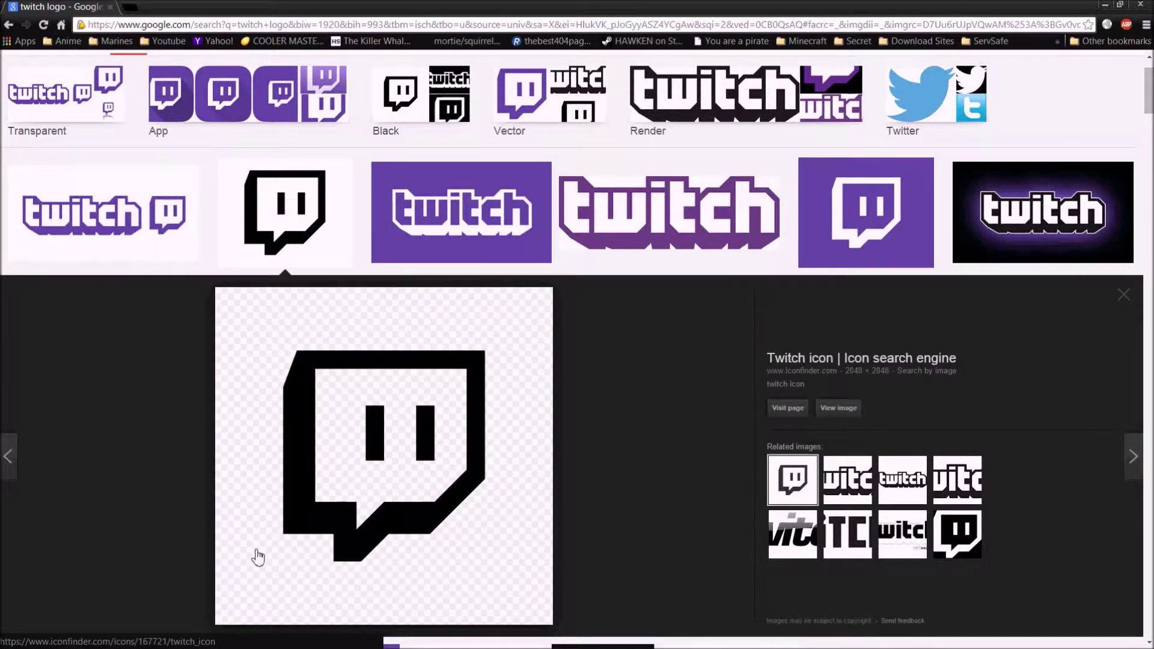
{"action": "key", "text": "Escape"}
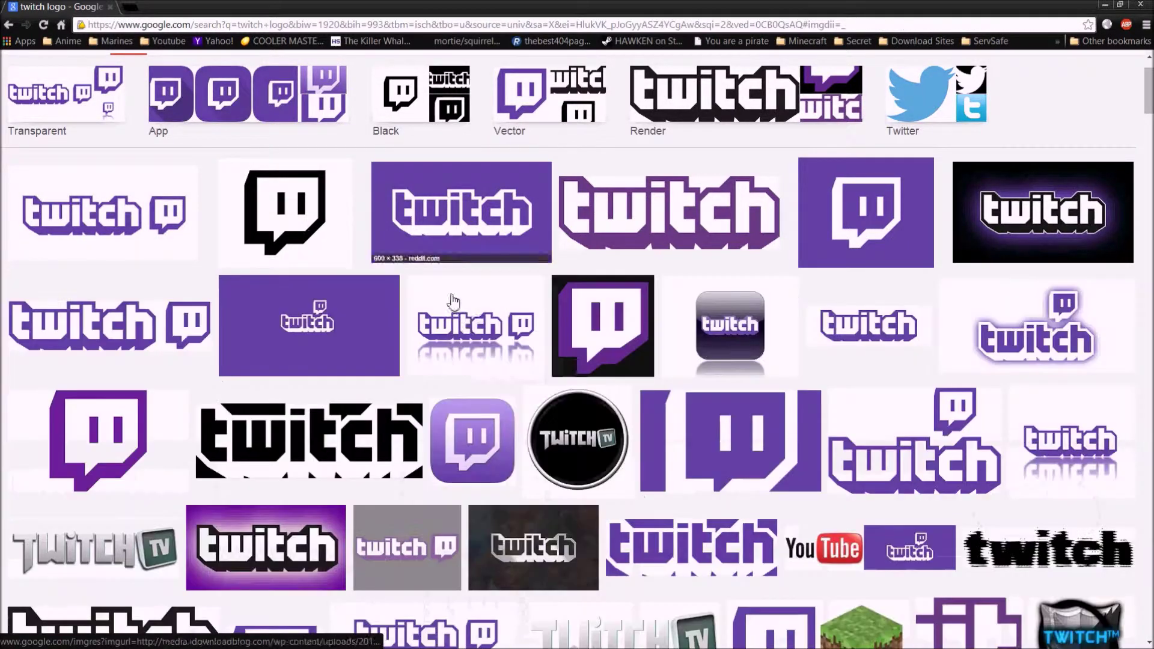
{"action": "scroll", "coordinate": [471, 330], "scroll_direction": "down", "scroll_amount": 2}
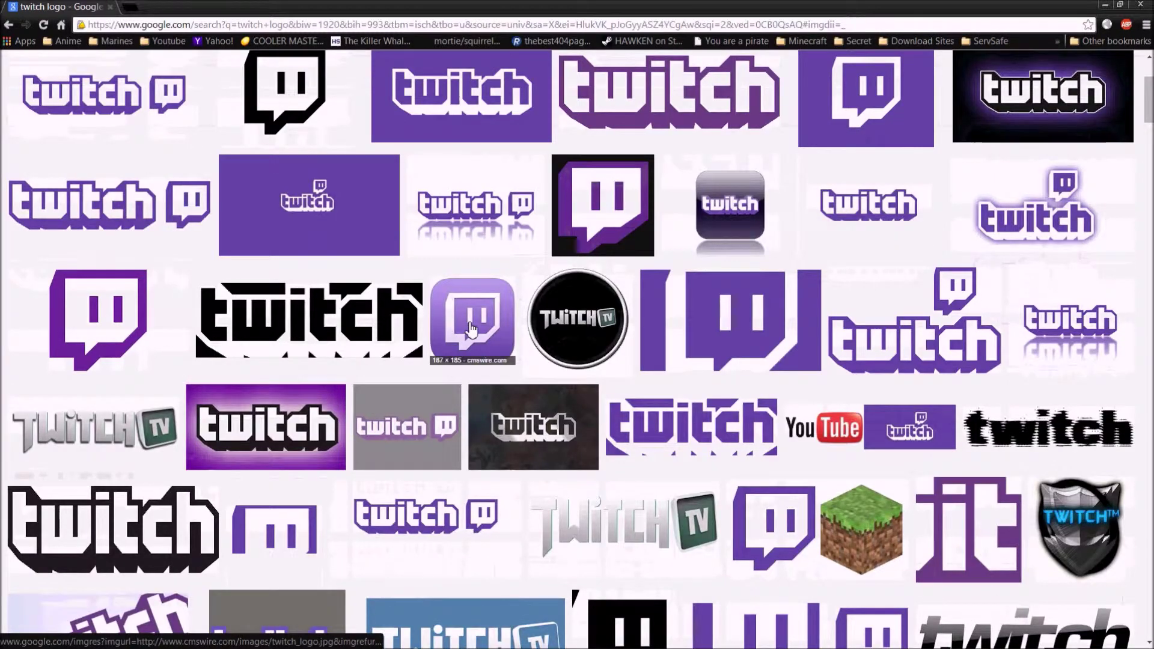
{"action": "left_click", "coordinate": [470, 329]}
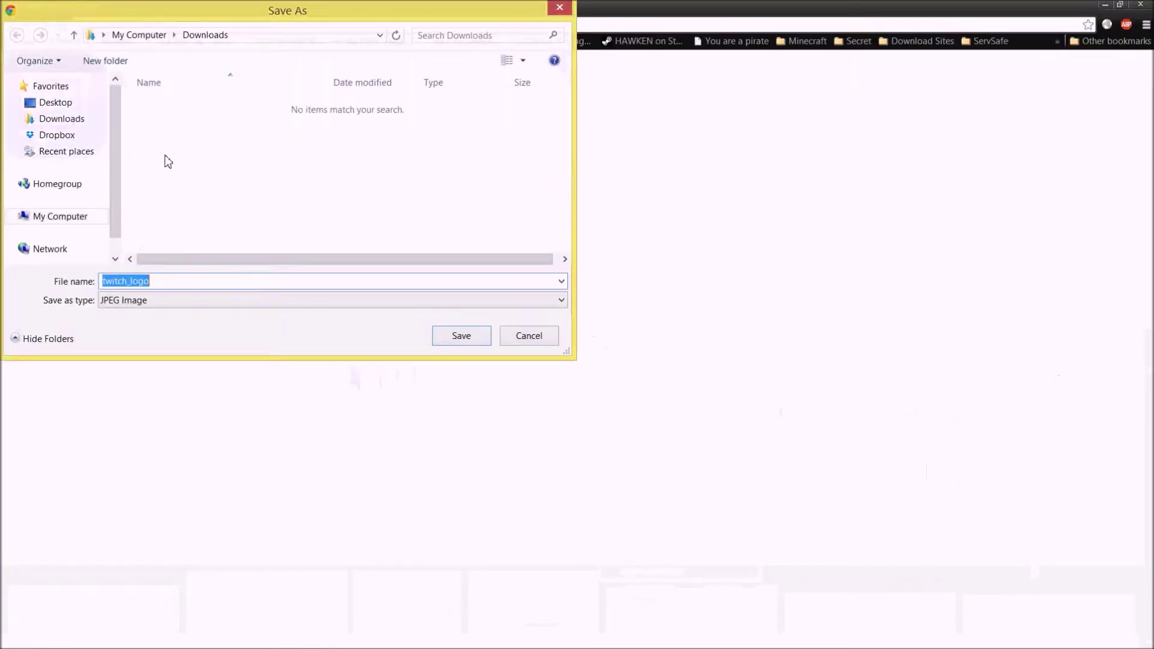
Step: Save the purple Twitch icon as twitch_logo.jpg in Desktop\Images\Icons\Teamspeak
{"action": "left_click", "coordinate": [55, 102]}
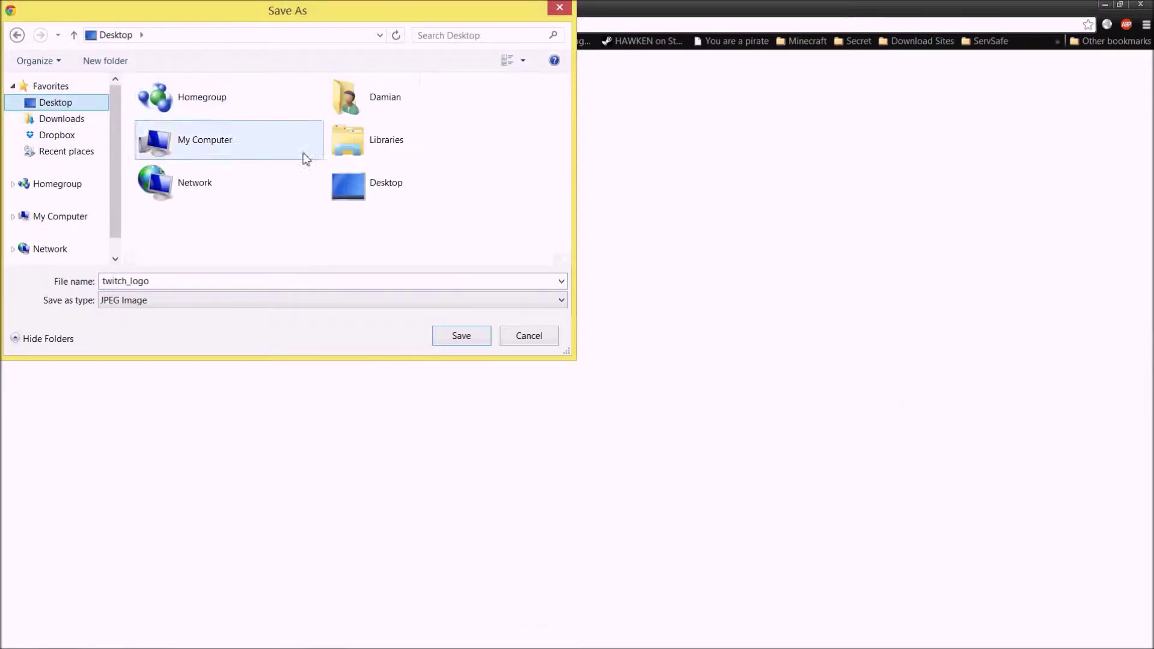
{"action": "double_click", "coordinate": [363, 183]}
{"action": "double_click", "coordinate": [222, 121]}
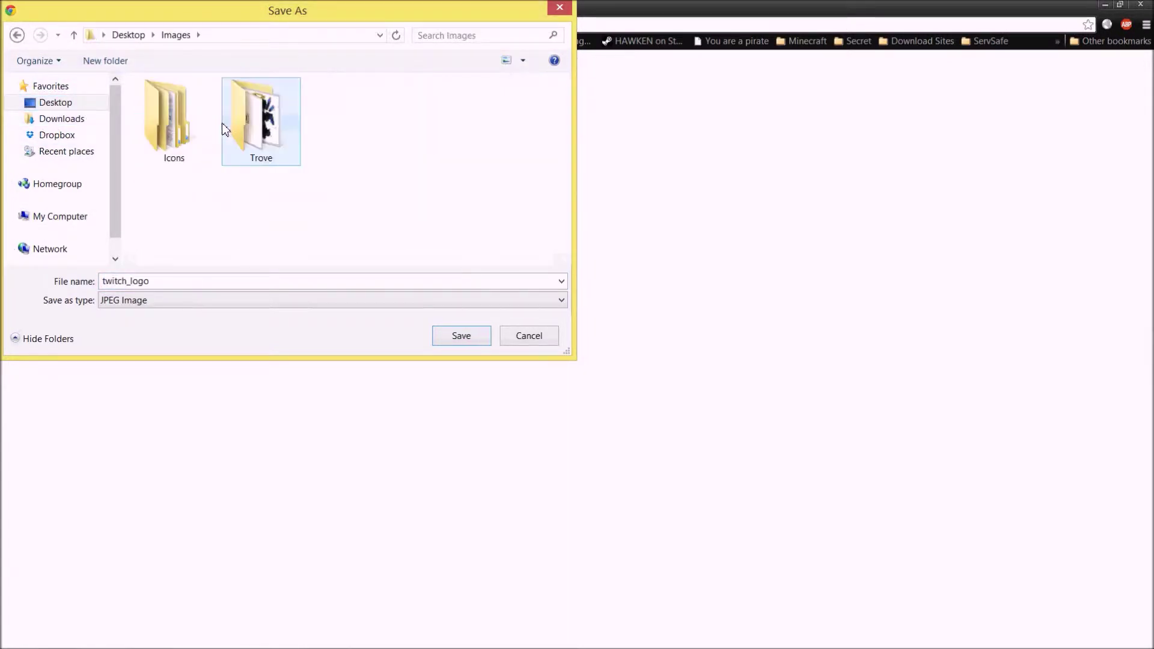
{"action": "double_click", "coordinate": [190, 118]}
{"action": "double_click", "coordinate": [186, 104]}
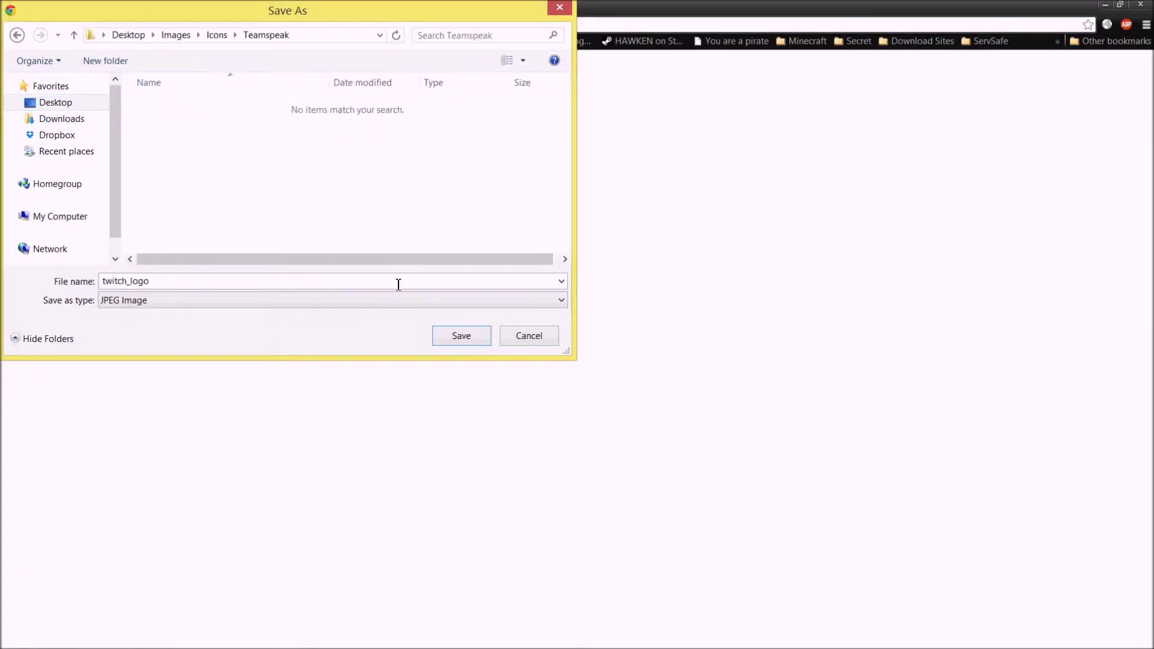
{"action": "left_click", "coordinate": [460, 336]}
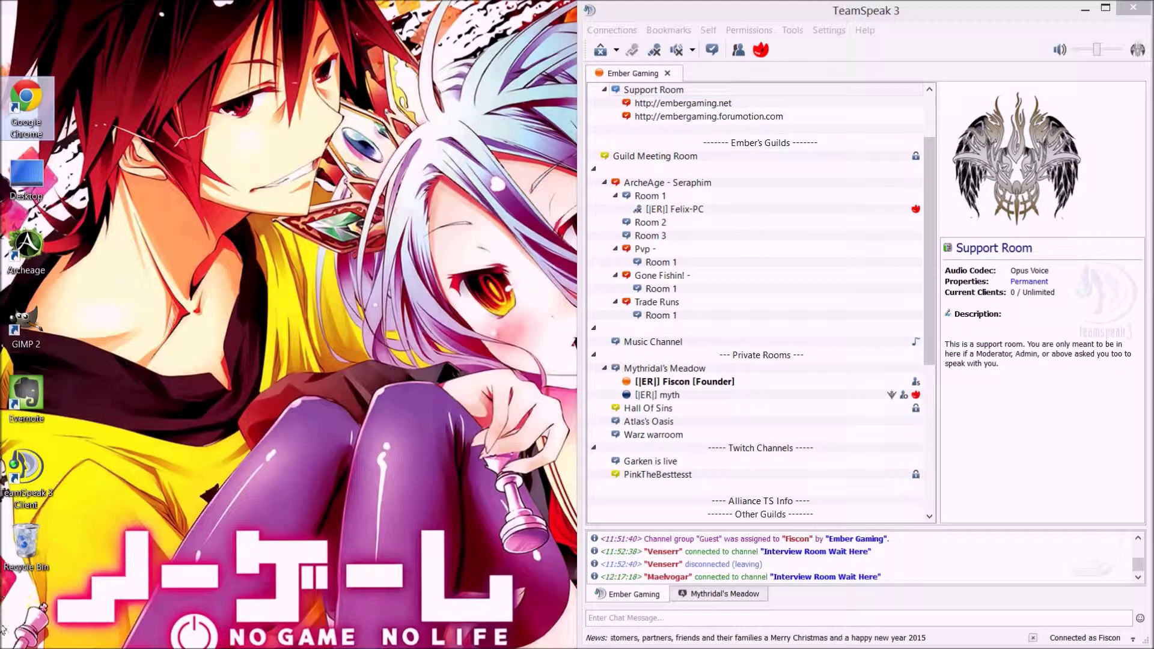
Step: Launch Paint by searching 'paint' from the Start menu
{"action": "key", "text": "super"}
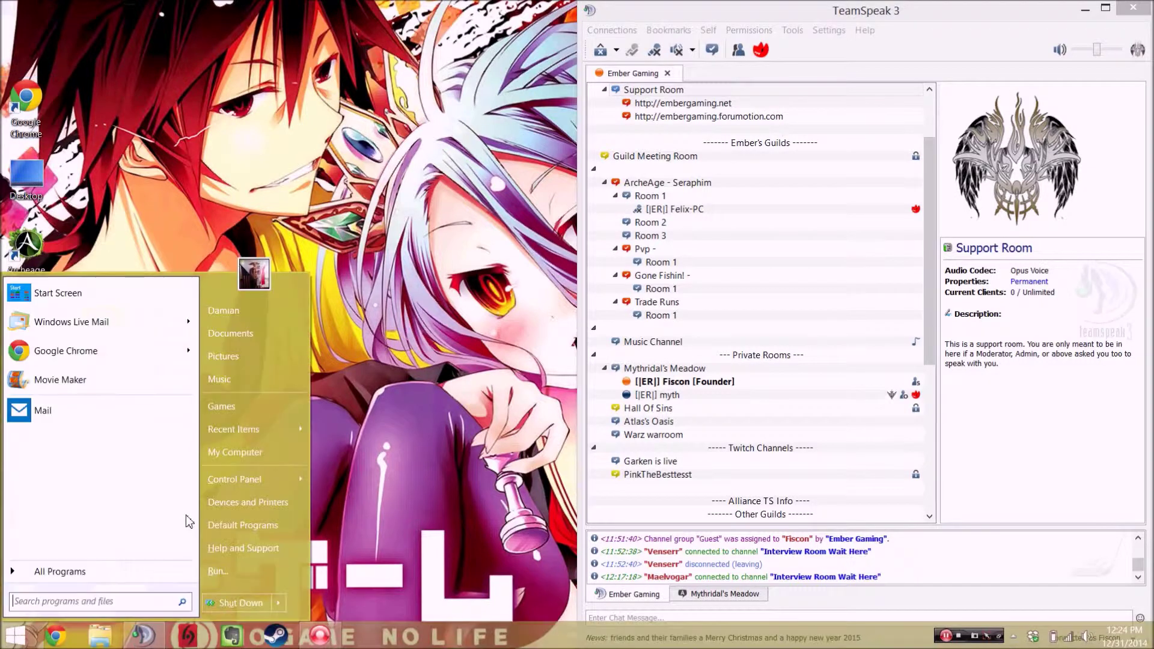
{"action": "type", "text": "pain"}
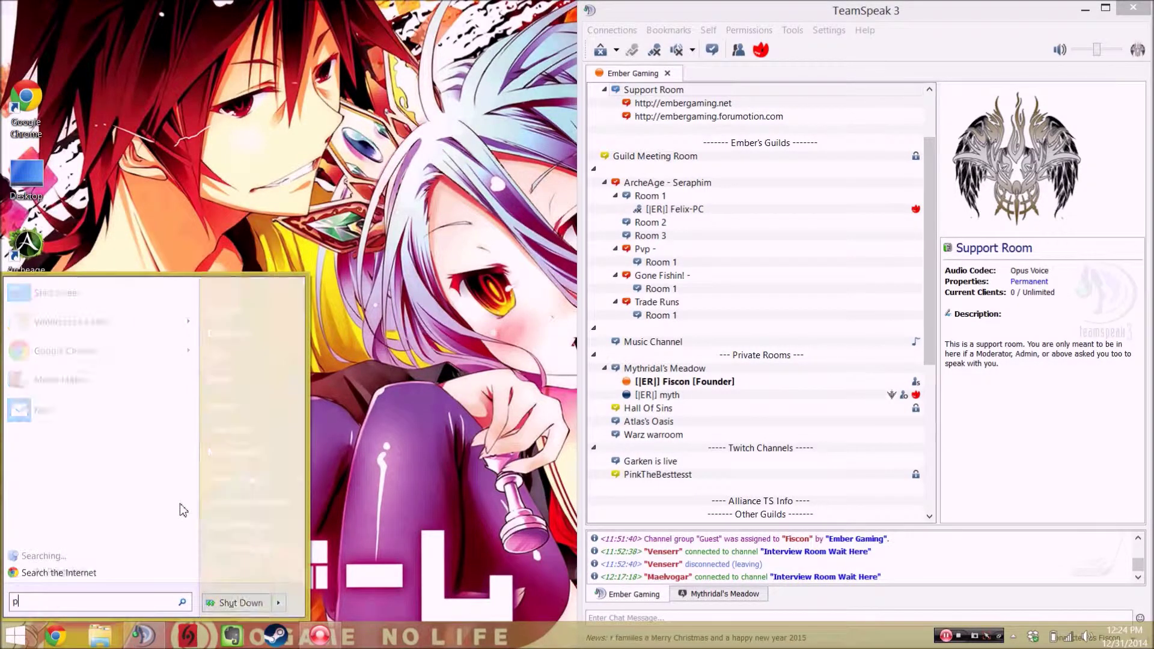
{"action": "type", "text": "t"}
{"action": "key", "text": "Return"}
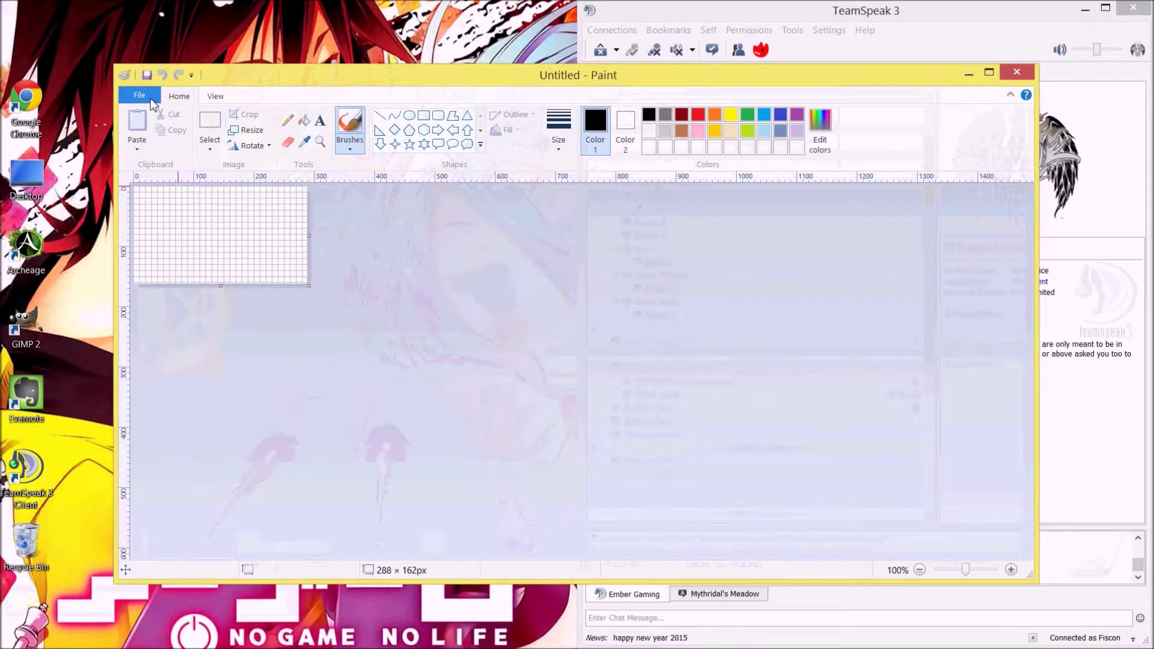
{"action": "left_click", "coordinate": [150, 98]}
Step: Open twitch_logo from Images\Icons\Teamspeak in Paint, showing the 187 × 185 px icon
{"action": "left_click", "coordinate": [173, 151]}
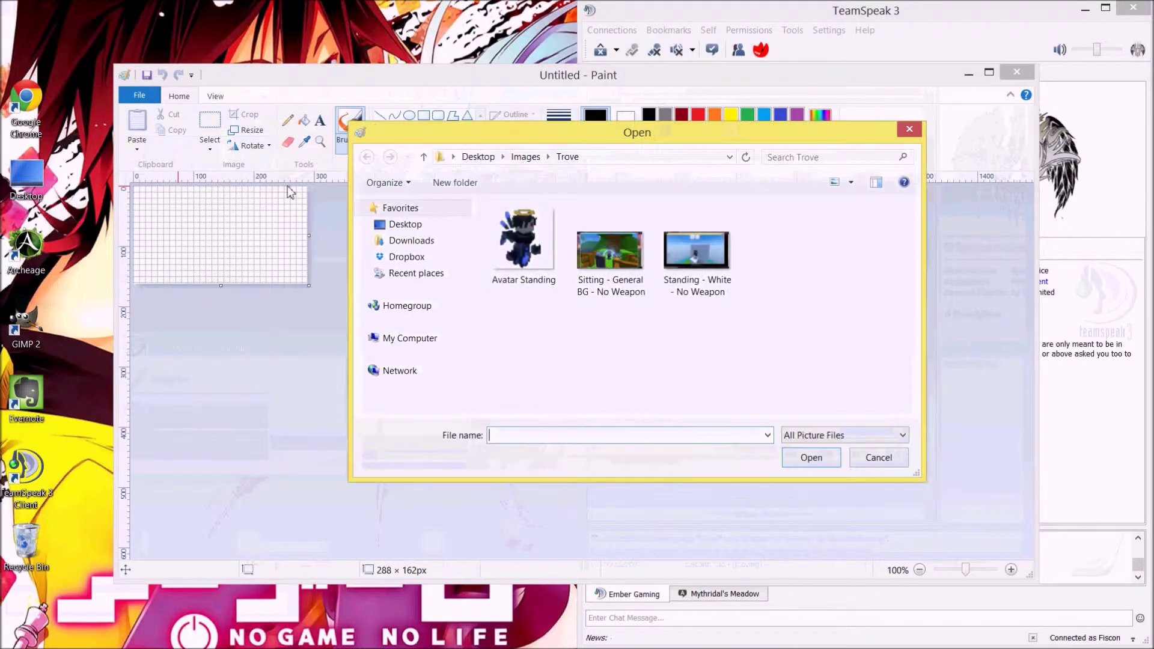
{"action": "left_click", "coordinate": [532, 159]}
{"action": "double_click", "coordinate": [522, 238]}
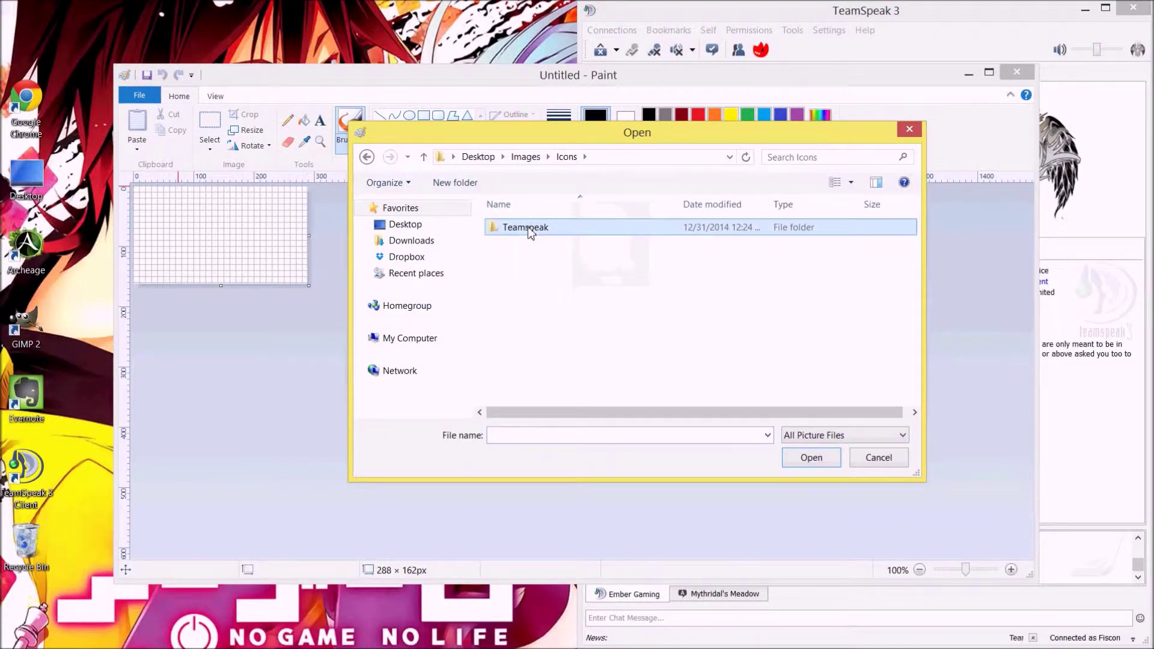
{"action": "double_click", "coordinate": [529, 228]}
{"action": "double_click", "coordinate": [530, 232]}
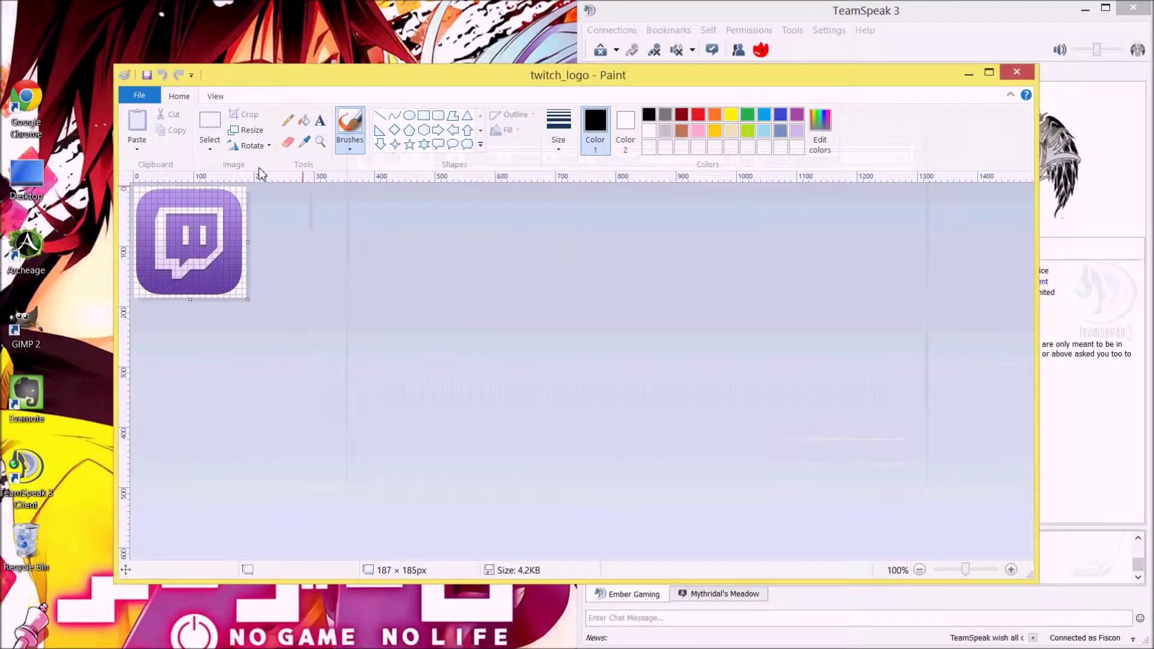
{"action": "left_click", "coordinate": [248, 129]}
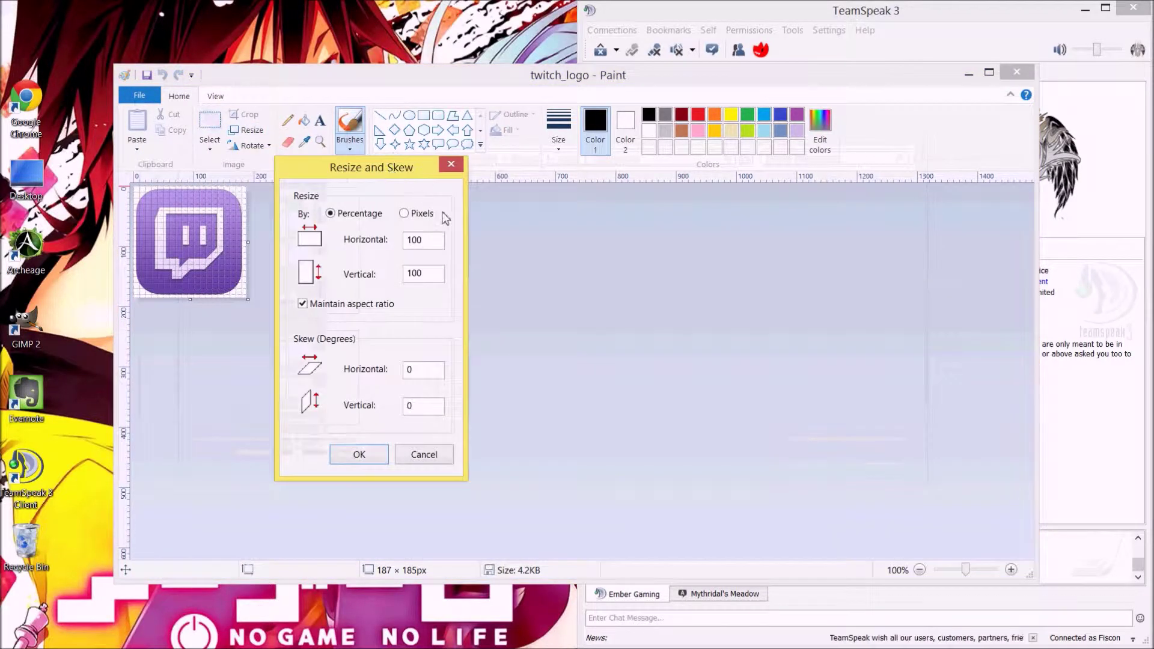
Step: Try a 16-pixel width with aspect ratio unlocked, then undo the stretched 16 × 185 result
{"action": "left_click", "coordinate": [422, 215]}
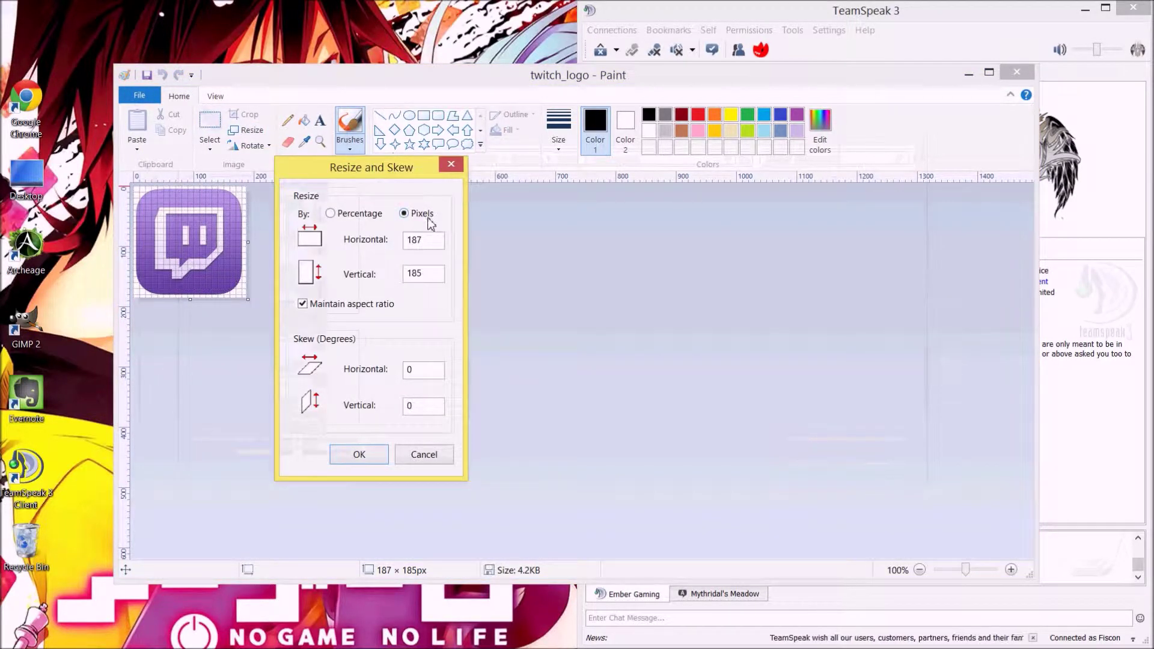
{"action": "left_click", "coordinate": [363, 214]}
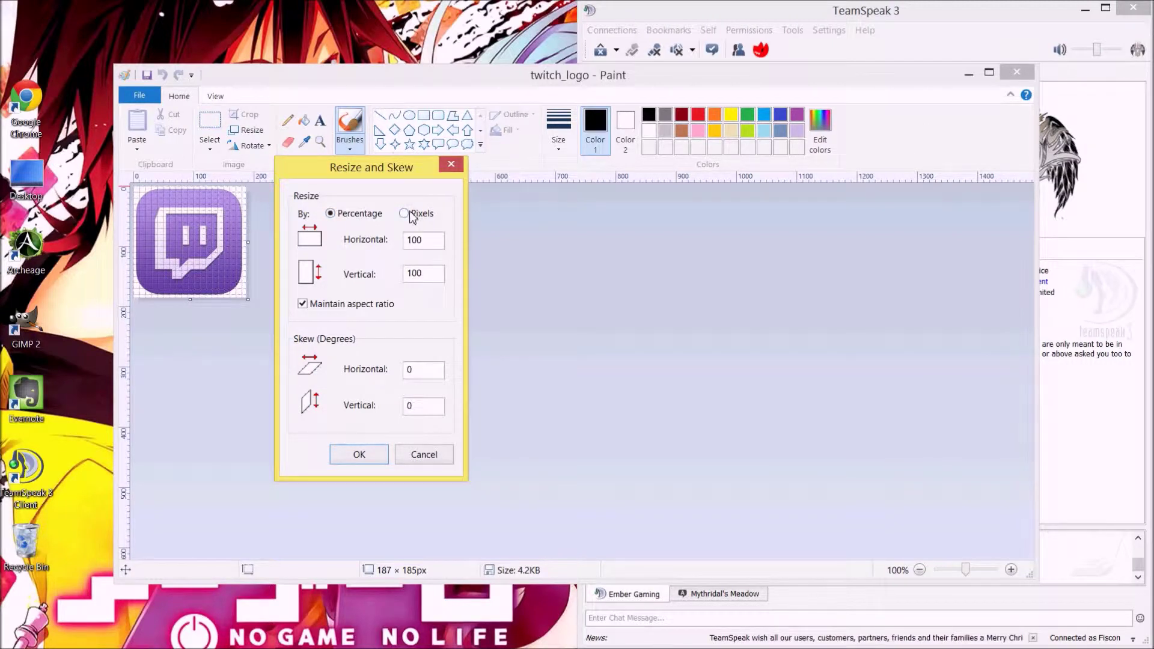
{"action": "left_click", "coordinate": [412, 217]}
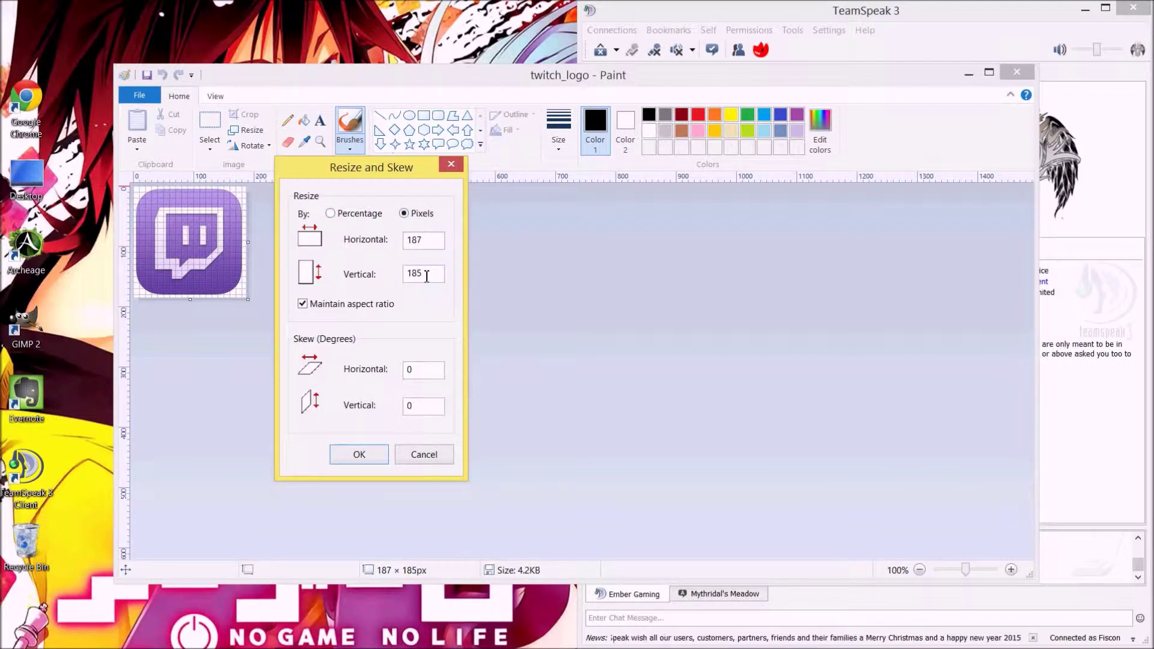
{"action": "double_click", "coordinate": [430, 239]}
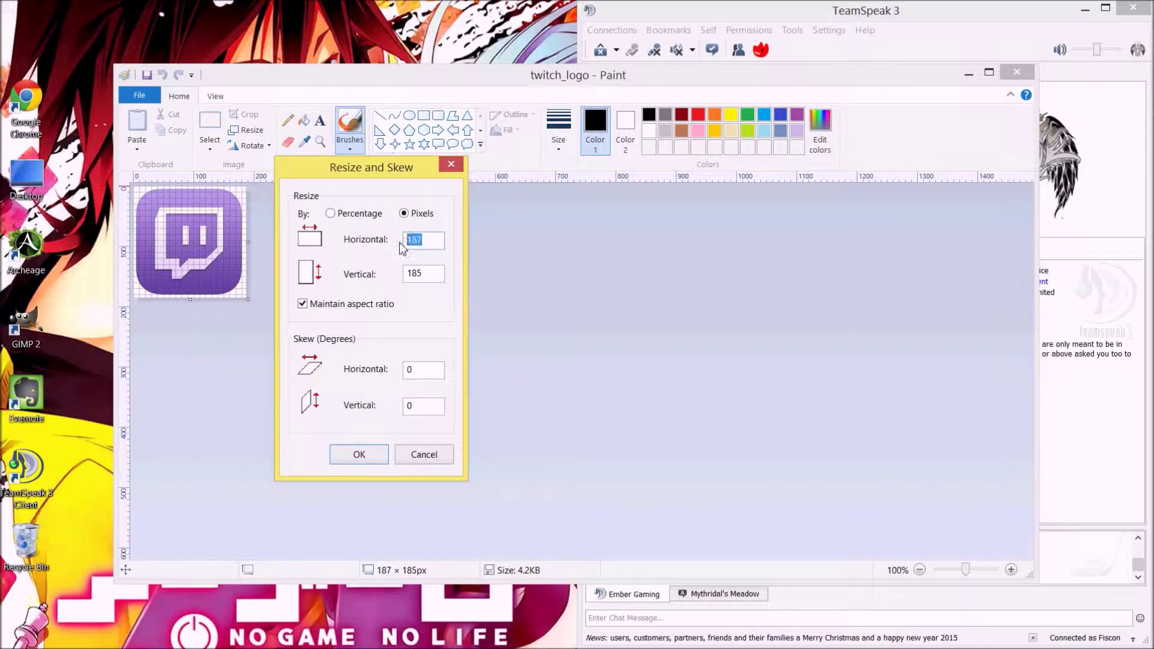
{"action": "left_click", "coordinate": [316, 308]}
{"action": "double_click", "coordinate": [431, 243]}
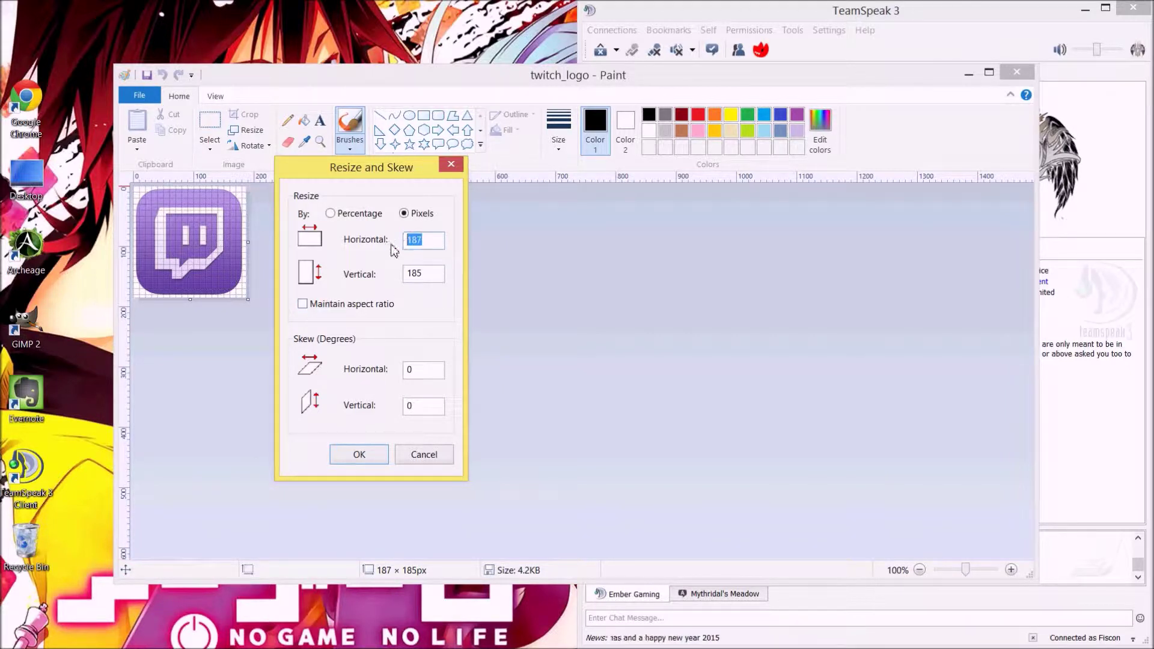
{"action": "type", "text": "16"}
{"action": "key", "text": "Return"}
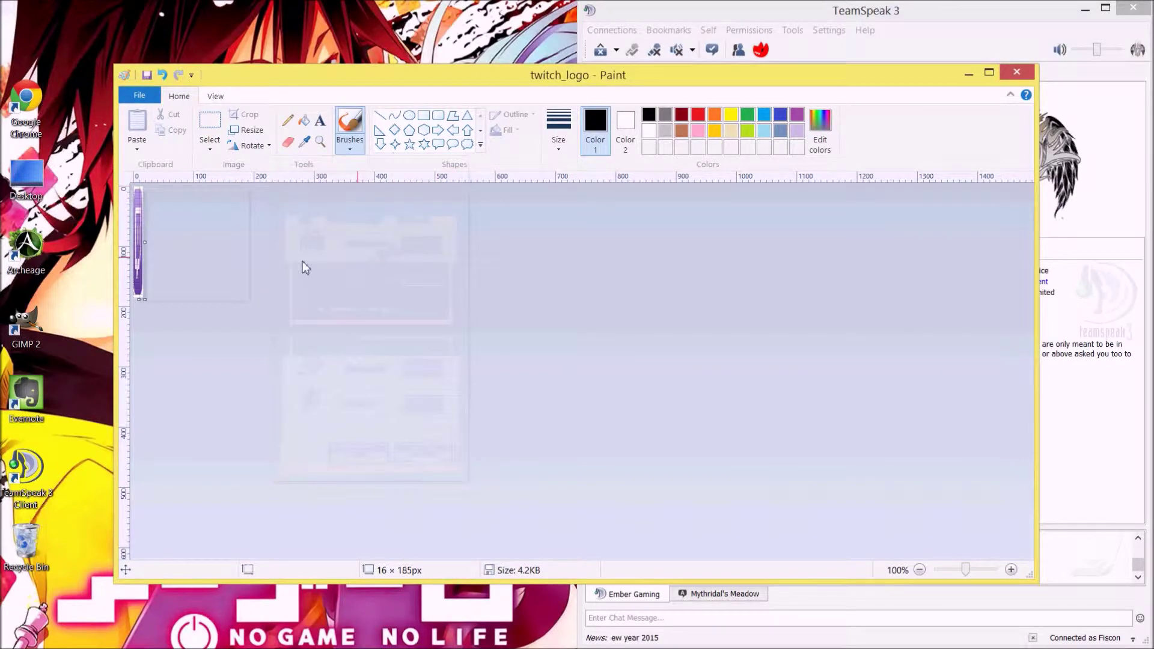
{"action": "key", "text": "ctrl+z"}
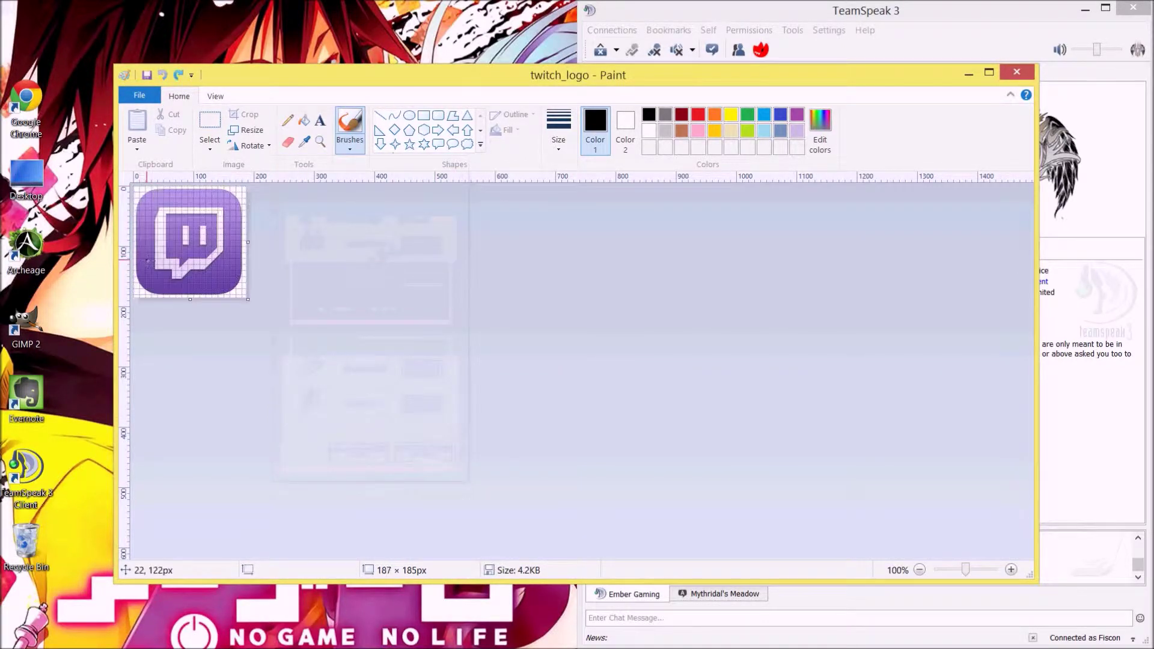
Step: Resize the logo to 16 pixels wide with aspect ratio kept, giving 16 × 15 px
{"action": "left_click", "coordinate": [247, 130]}
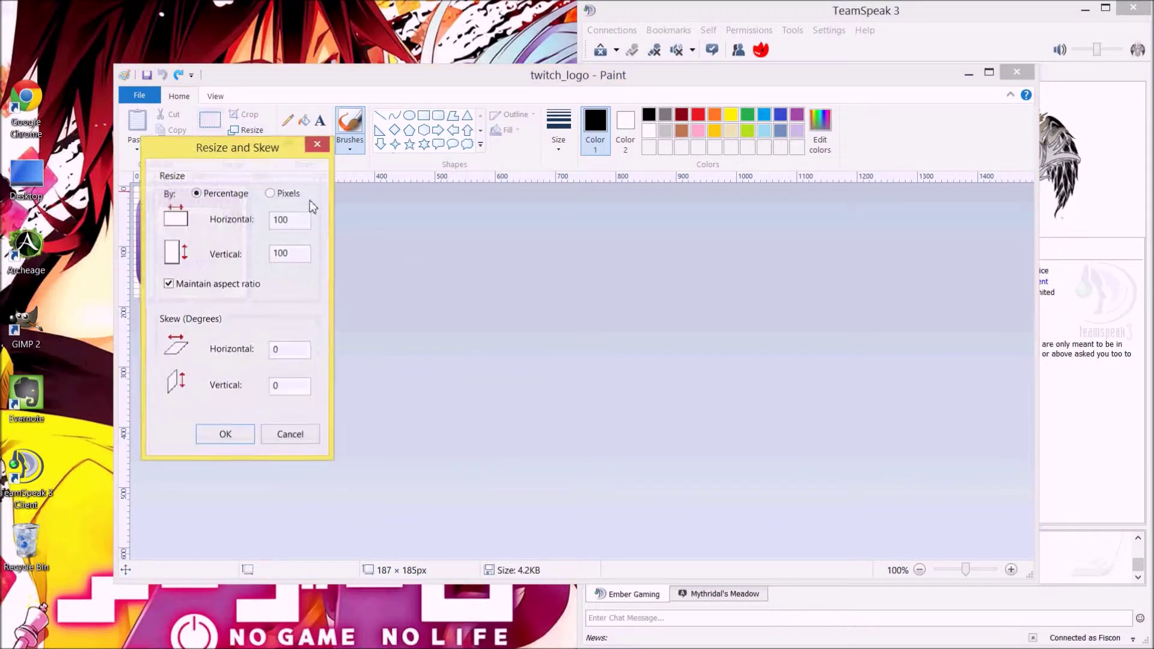
{"action": "left_click", "coordinate": [269, 194]}
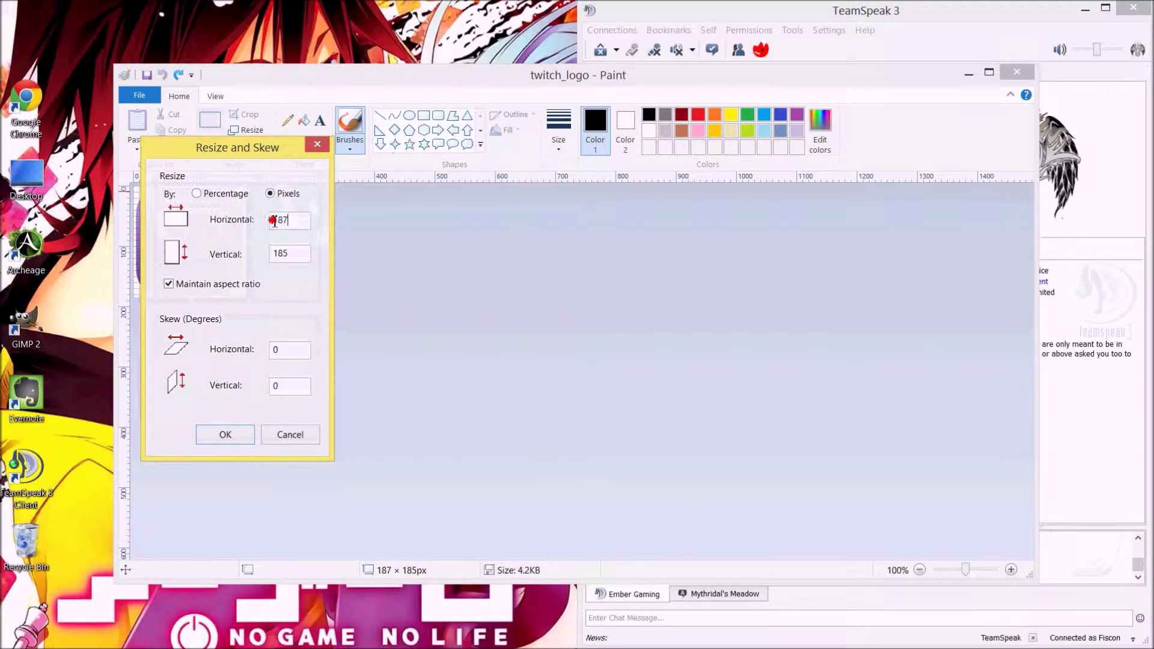
{"action": "double_click", "coordinate": [274, 220]}
{"action": "type", "text": "16"}
{"action": "key", "text": "Return"}
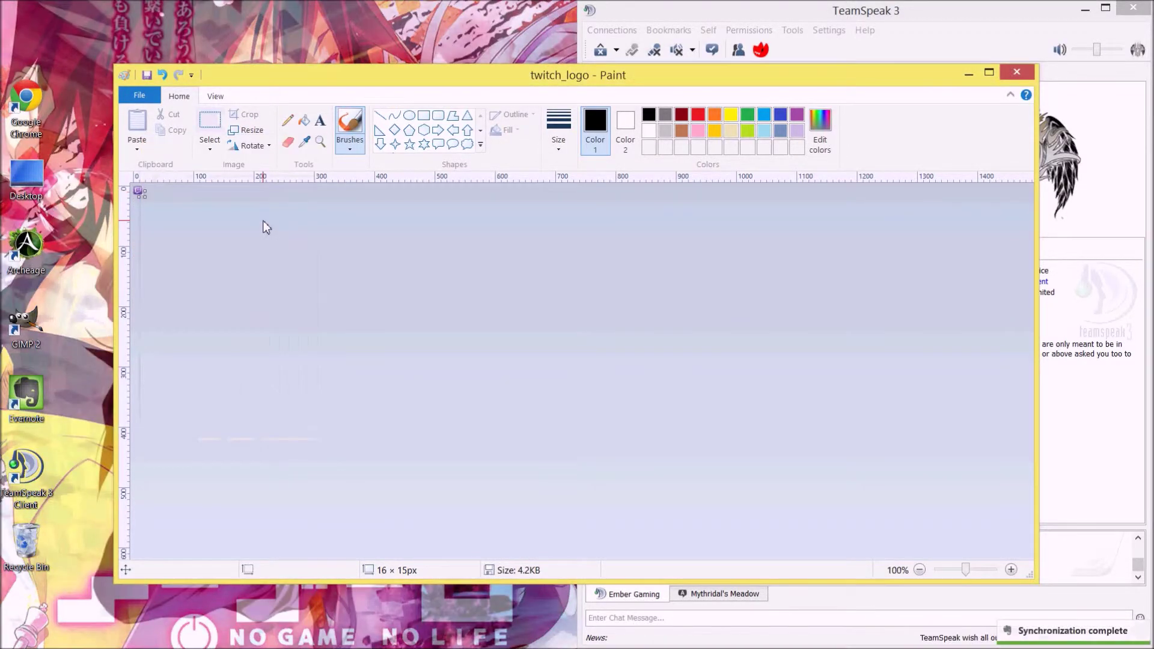
Step: Save the resized icon as a twitch_logo PNG in the Teamspeak folder
{"action": "left_click", "coordinate": [144, 95]}
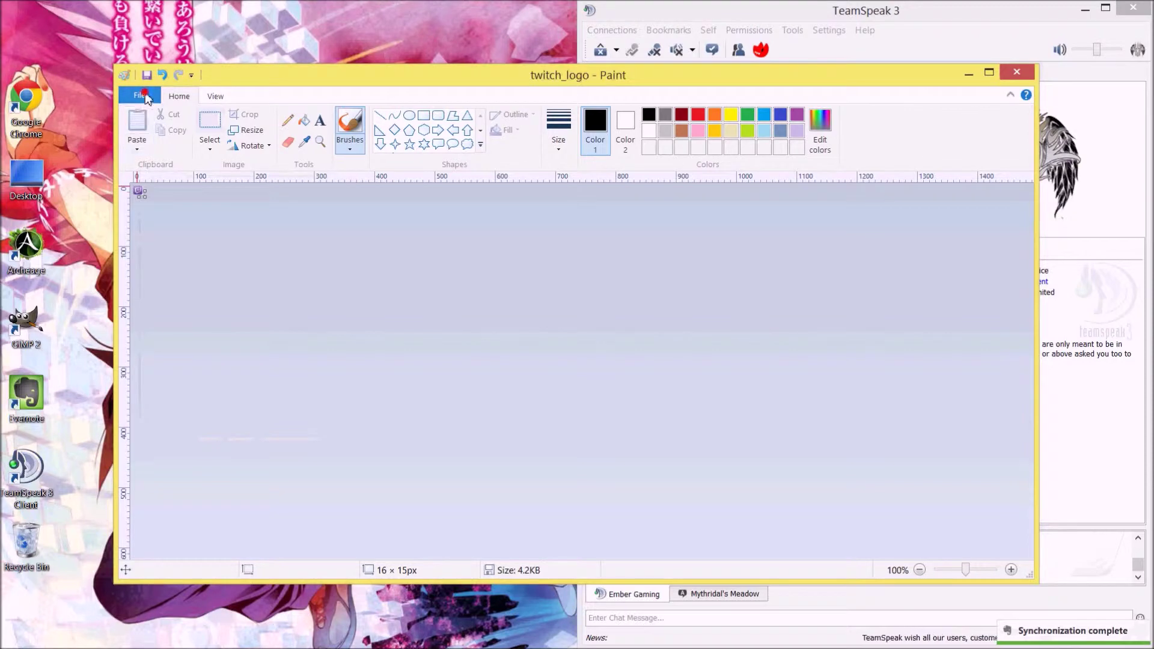
{"action": "left_click", "coordinate": [164, 217]}
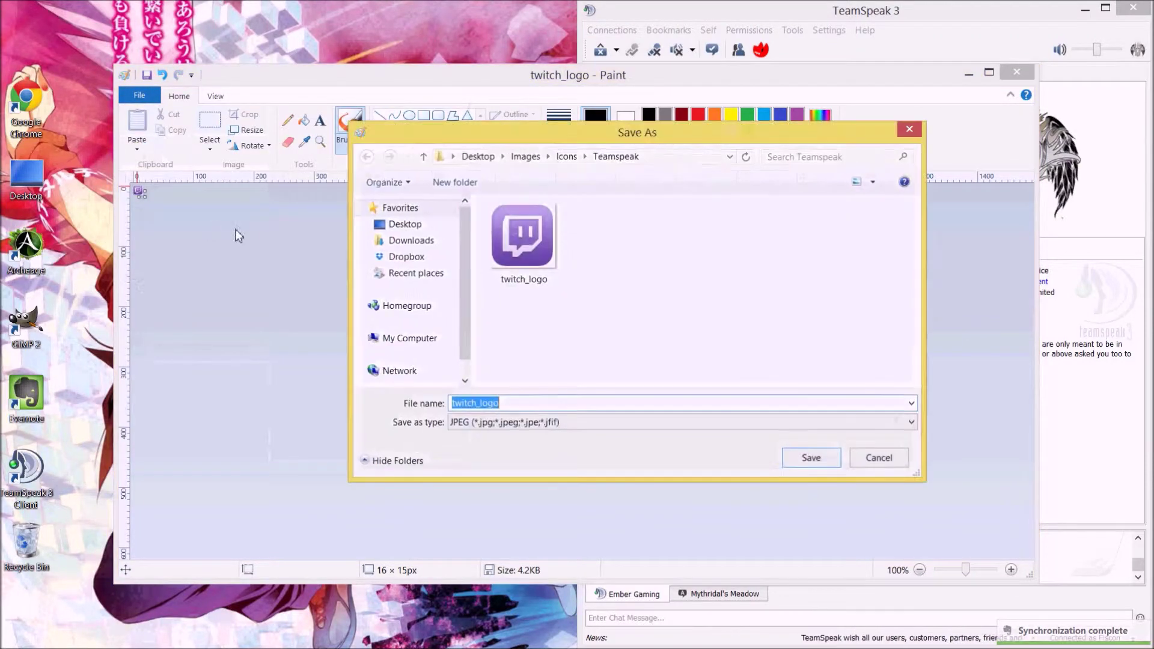
{"action": "left_click", "coordinate": [526, 422]}
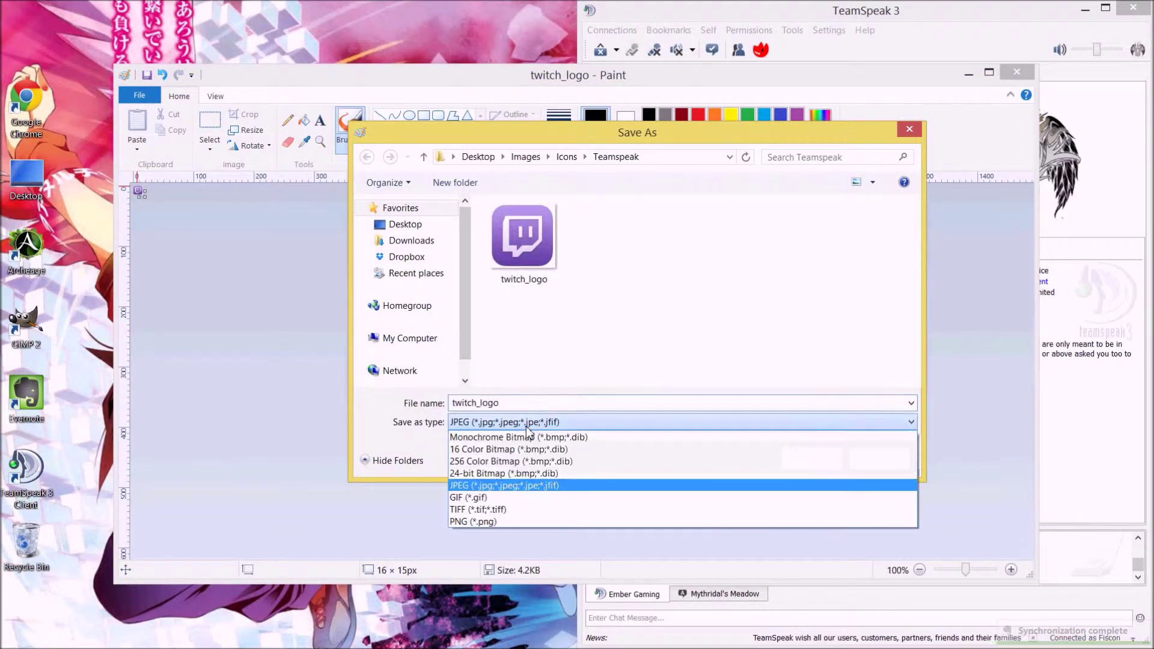
{"action": "left_click", "coordinate": [500, 525]}
{"action": "left_click", "coordinate": [810, 458]}
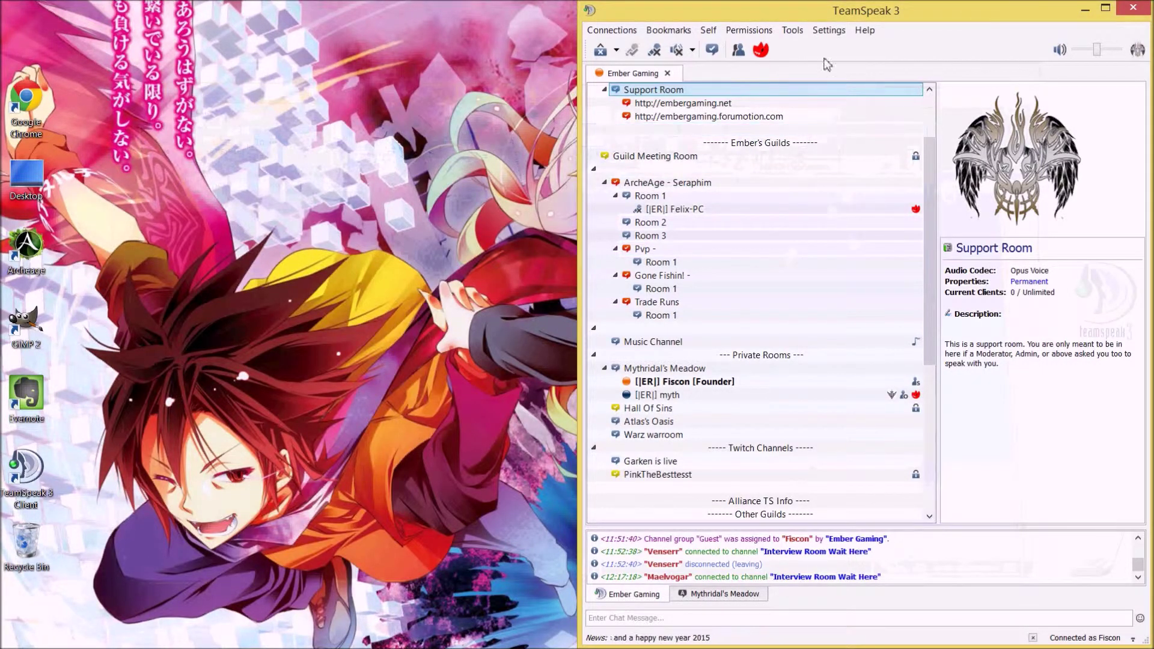
Step: Open the Server Groups permissions, move the window left, and inspect the Lockdown and NAS groups
{"action": "left_click", "coordinate": [830, 31]}
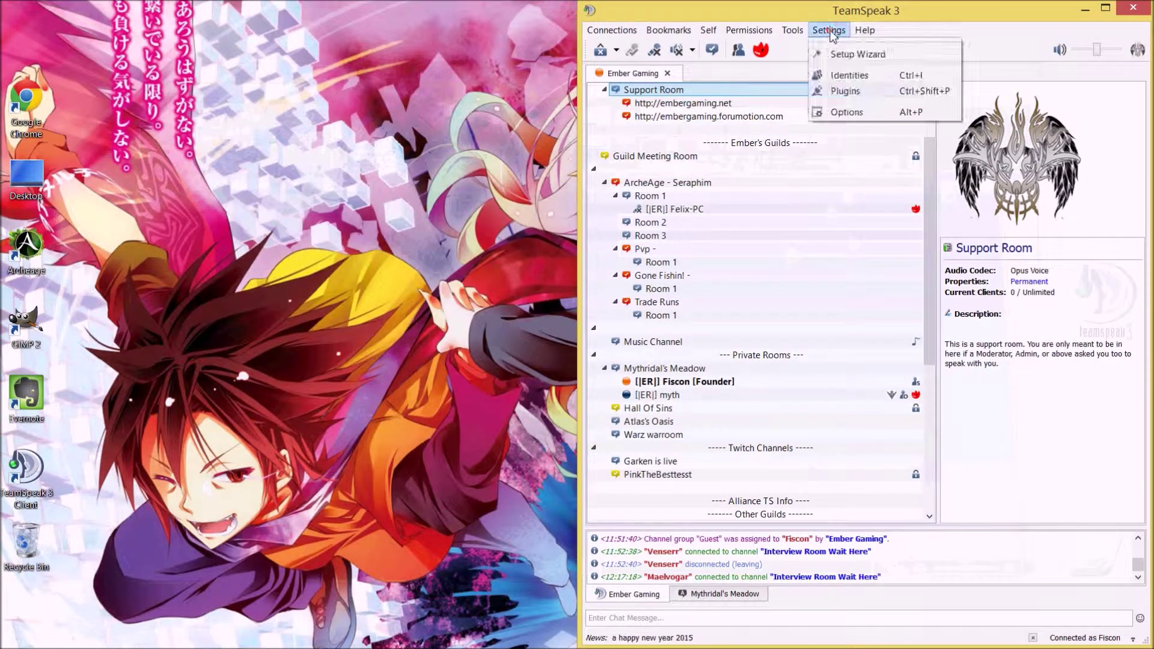
{"action": "mouse_move", "coordinate": [799, 38]}
{"action": "mouse_move", "coordinate": [749, 31]}
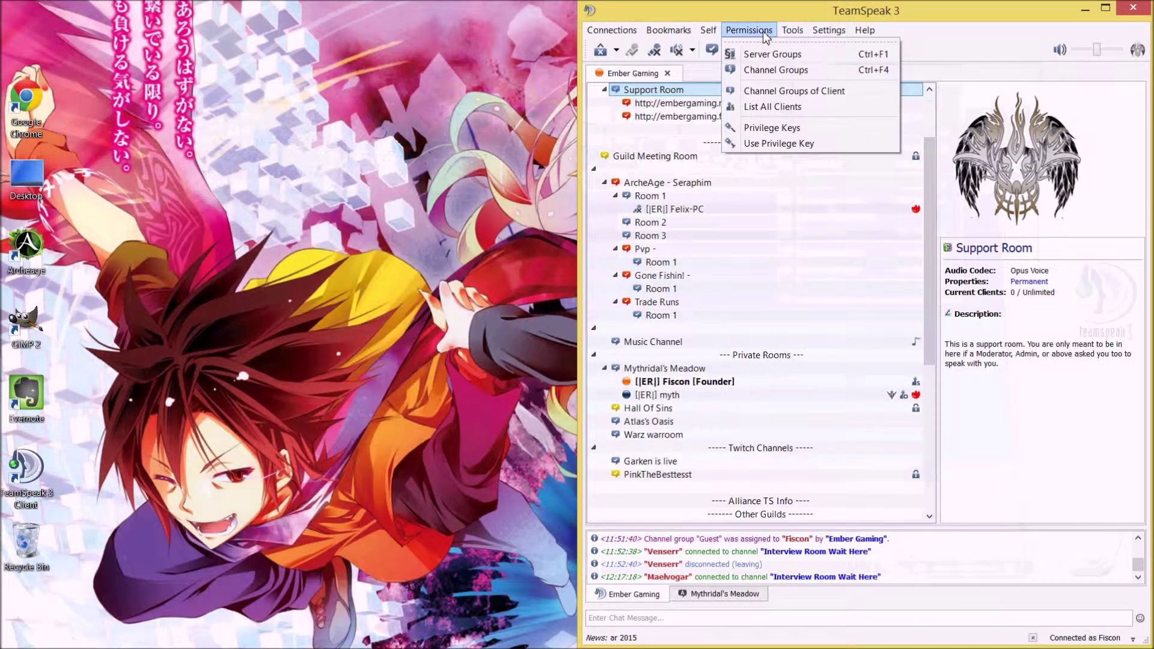
{"action": "key", "text": "Escape"}
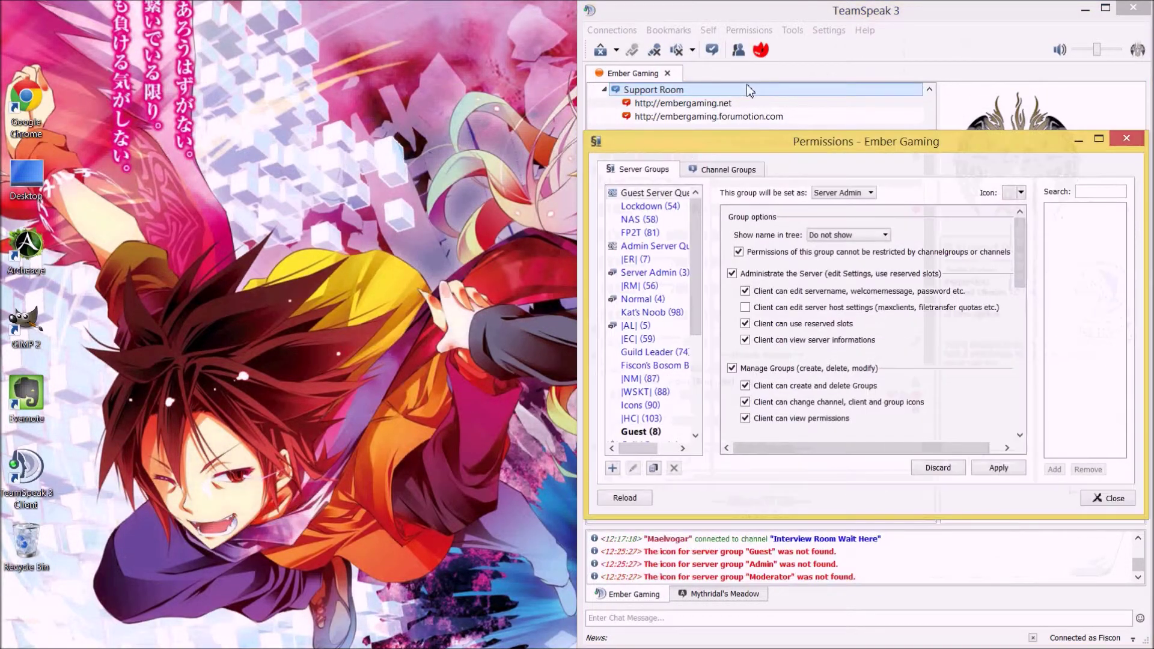
{"action": "left_click_drag", "start_coordinate": [781, 137], "coordinate": [400, 137]}
{"action": "left_click", "coordinate": [288, 200]}
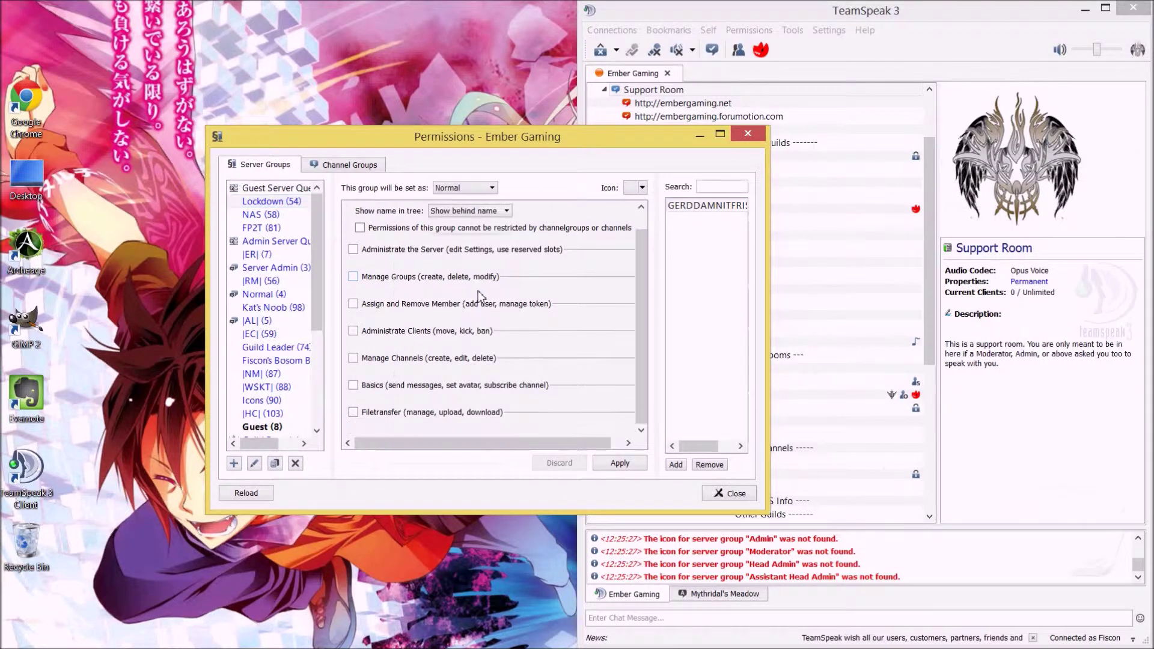
{"action": "left_click", "coordinate": [283, 218]}
{"action": "left_click", "coordinate": [276, 242]}
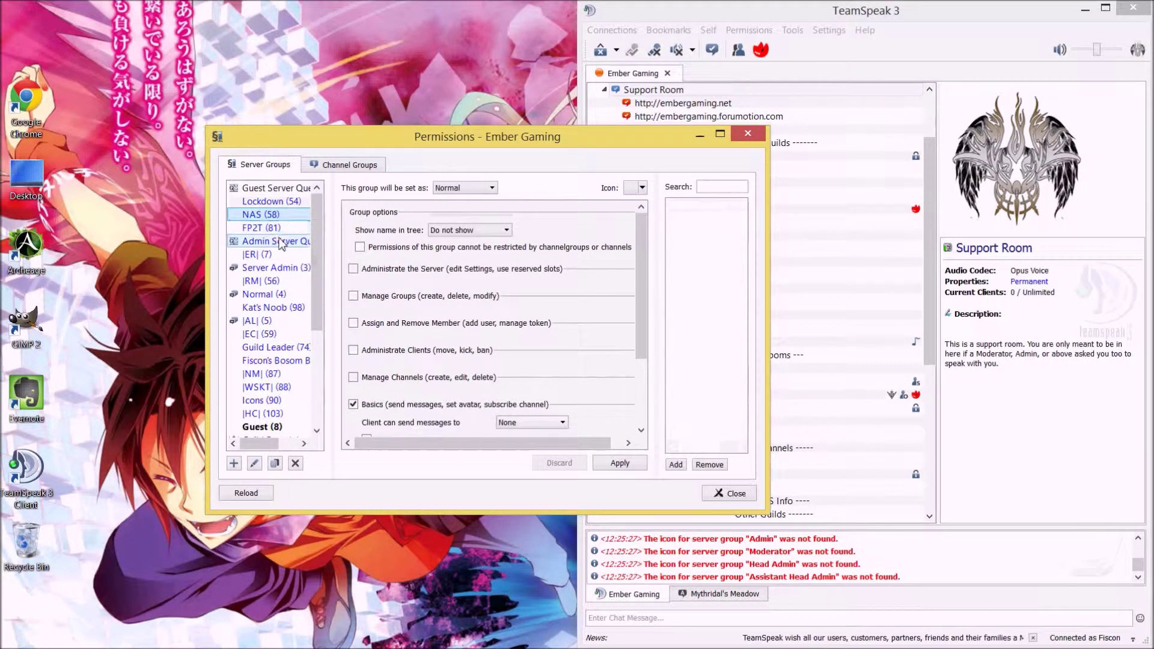
Step: Upload twitch_logo.png in the icon manager and set it as the Lockdown group's icon
{"action": "left_click", "coordinate": [270, 206]}
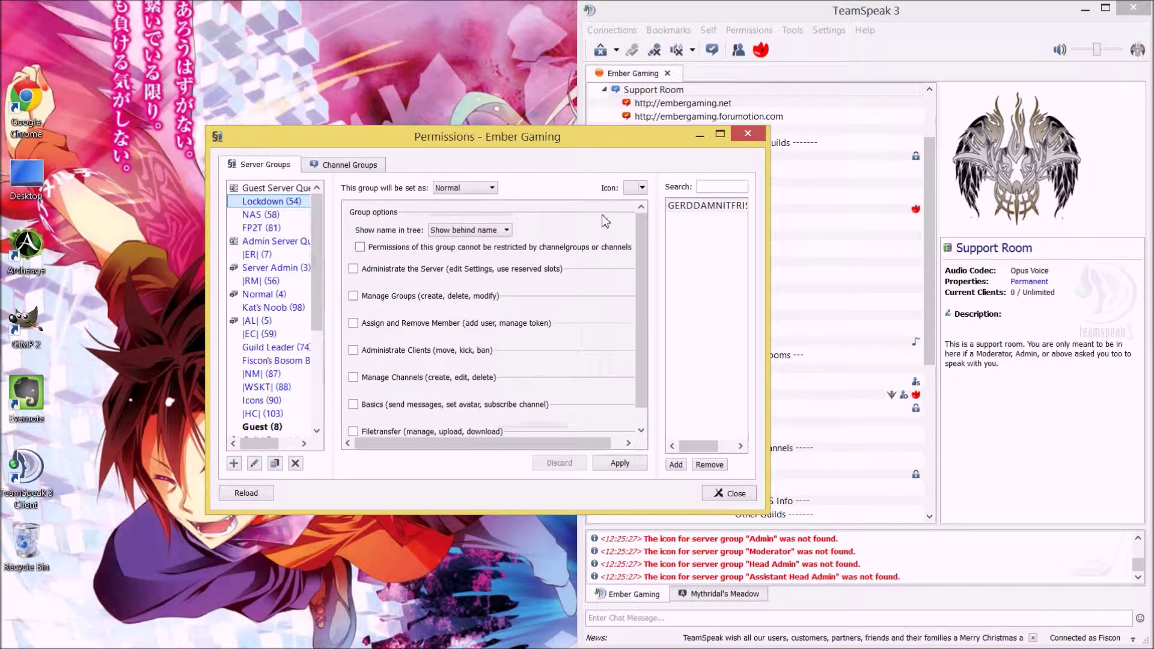
{"action": "left_click", "coordinate": [642, 187]}
{"action": "left_click", "coordinate": [648, 206]}
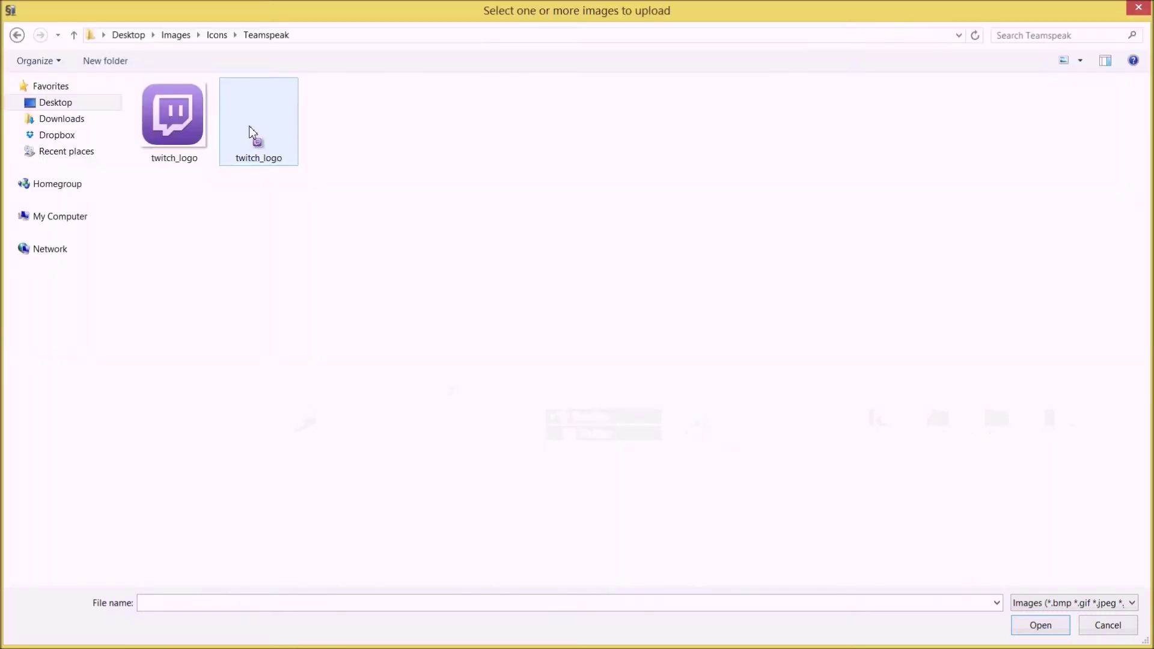
{"action": "left_click", "coordinate": [1040, 625]}
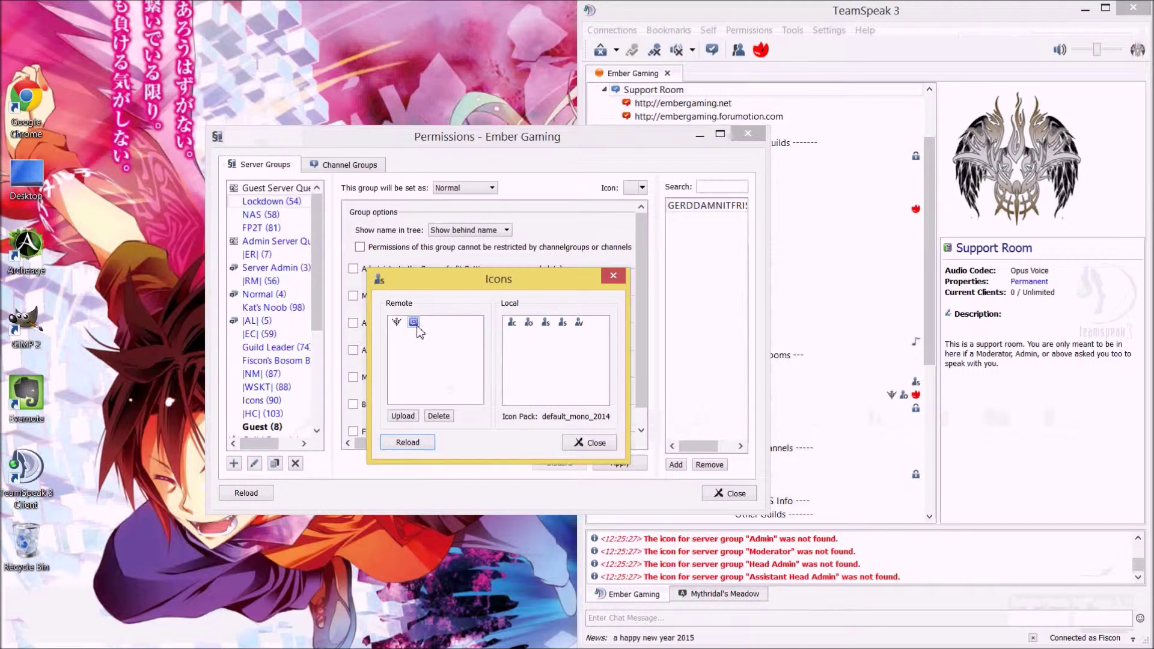
{"action": "double_click", "coordinate": [414, 323]}
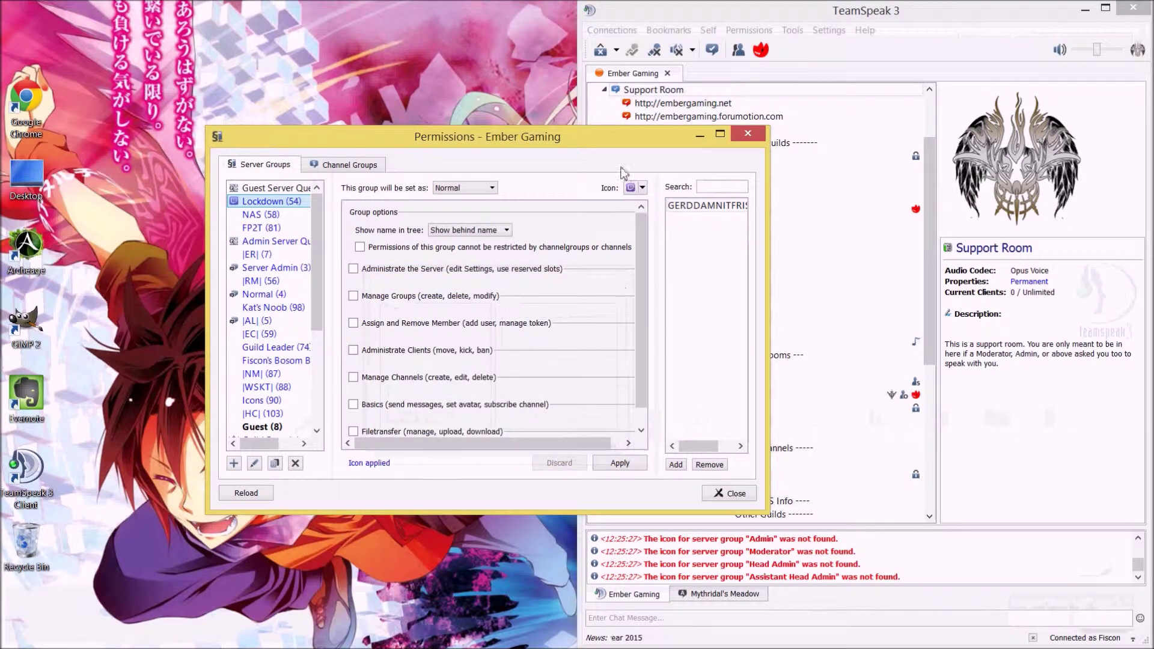
Step: Apply the Lockdown group changes, keeping its existing extra permissions
{"action": "left_click_drag", "start_coordinate": [608, 146], "coordinate": [481, 143]}
{"action": "left_click", "coordinate": [494, 462]}
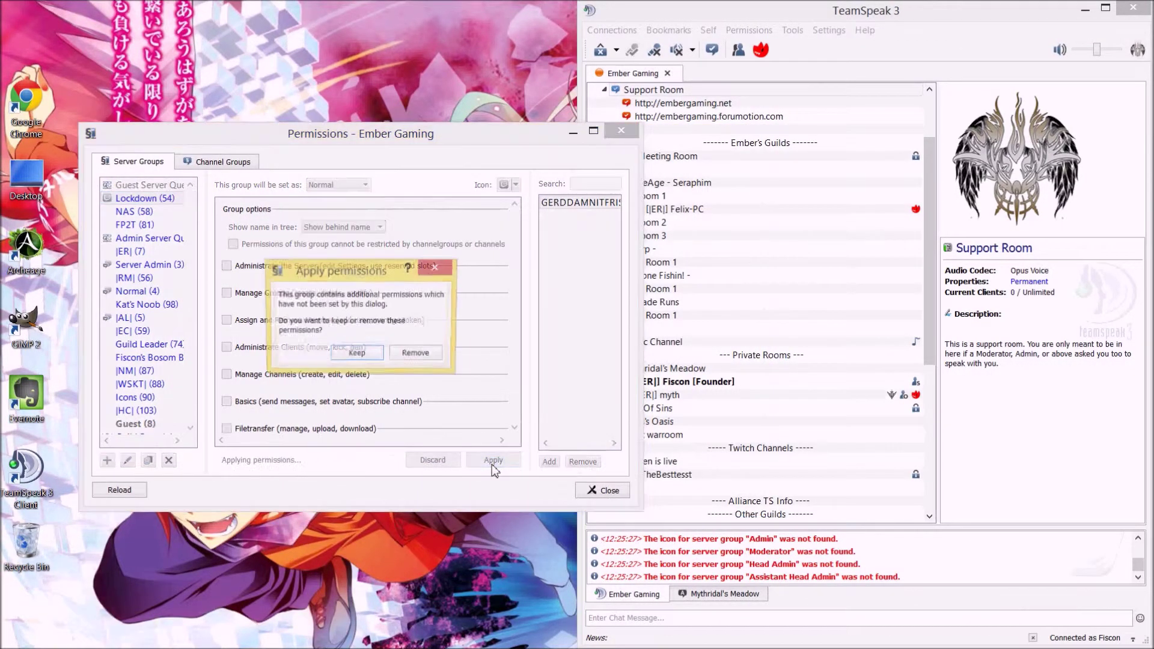
{"action": "left_click", "coordinate": [357, 355]}
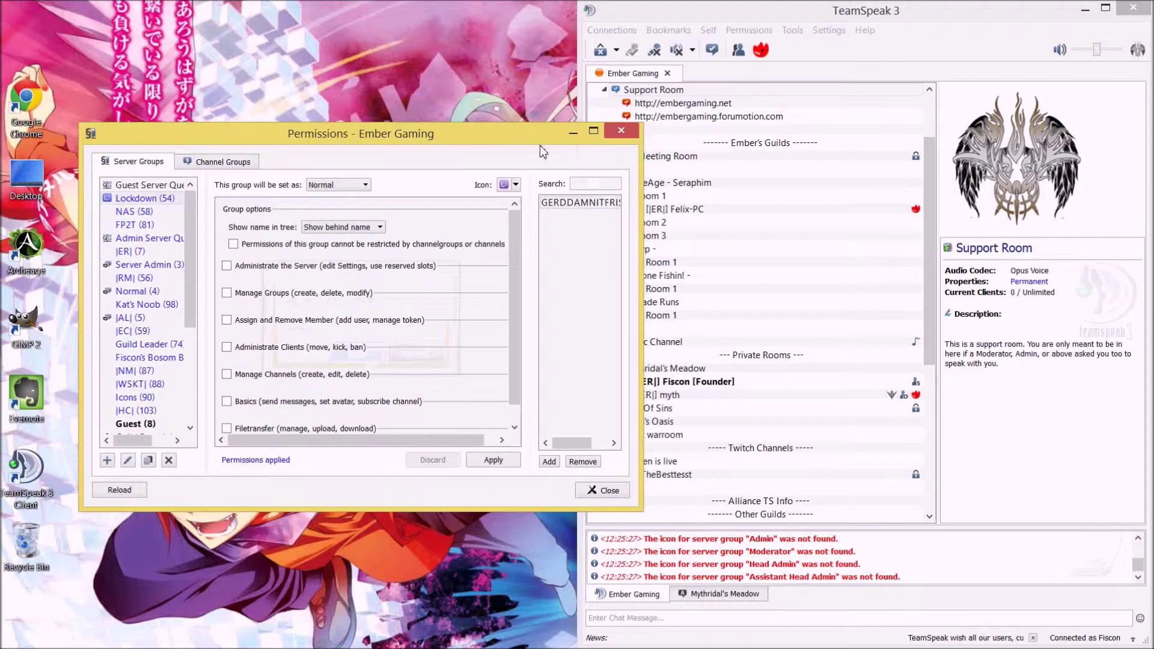
{"action": "left_click_drag", "start_coordinate": [541, 147], "coordinate": [482, 122]}
Step: Close the permissions window and add your own client to the Lockdown server group
{"action": "left_click", "coordinate": [554, 112]}
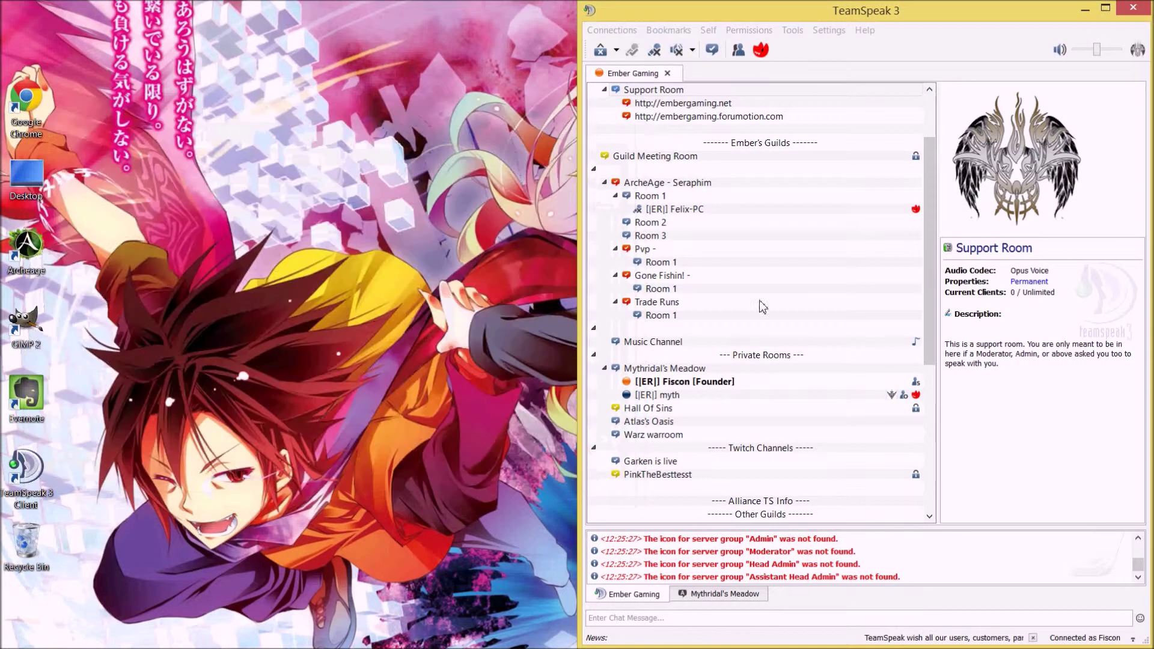
{"action": "scroll", "coordinate": [771, 375], "scroll_direction": "down", "scroll_amount": 4}
{"action": "left_click", "coordinate": [770, 379]}
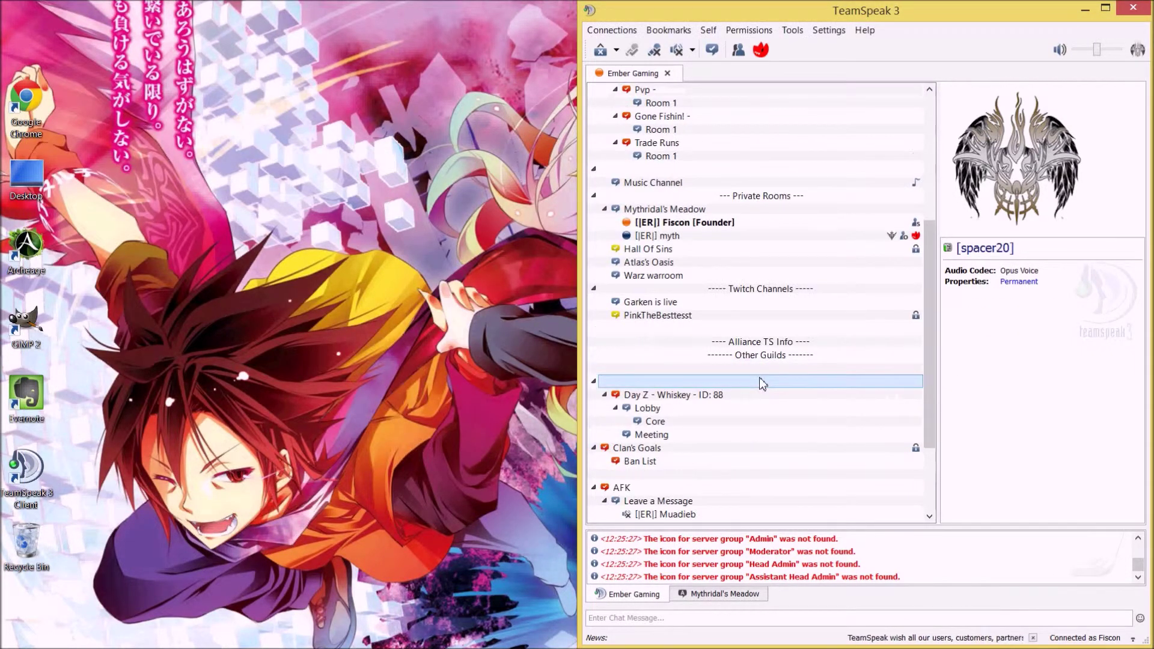
{"action": "scroll", "coordinate": [767, 381], "scroll_direction": "down", "scroll_amount": 3}
{"action": "scroll", "coordinate": [758, 358], "scroll_direction": "up", "scroll_amount": 2}
{"action": "left_click", "coordinate": [713, 182]}
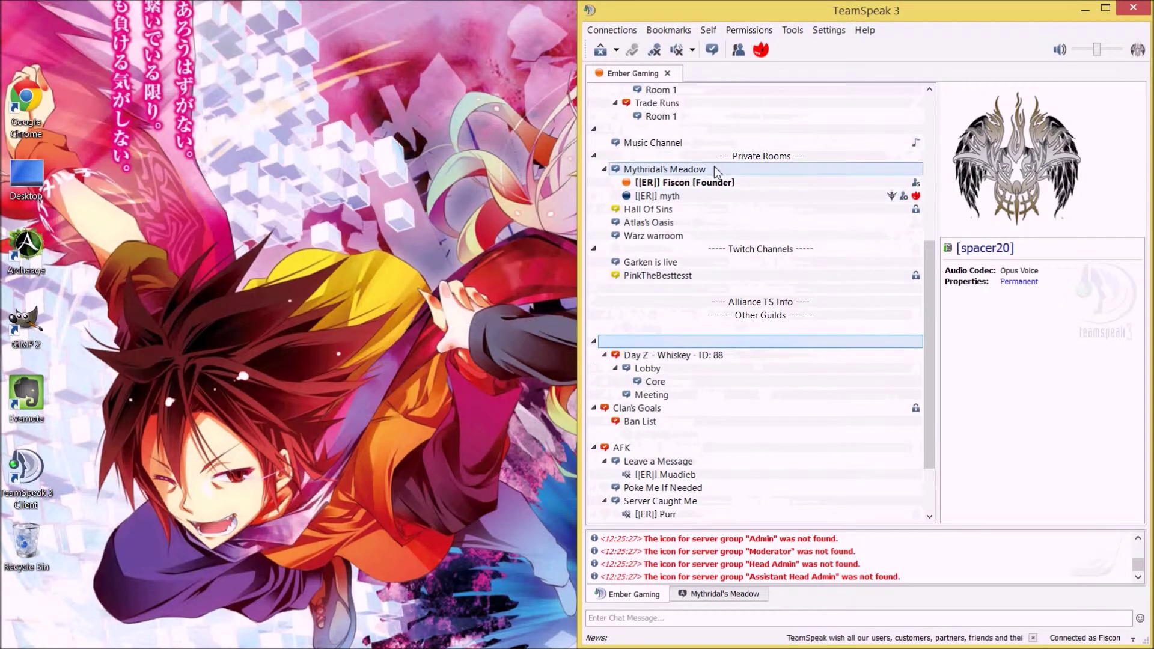
{"action": "right_click", "coordinate": [713, 183]}
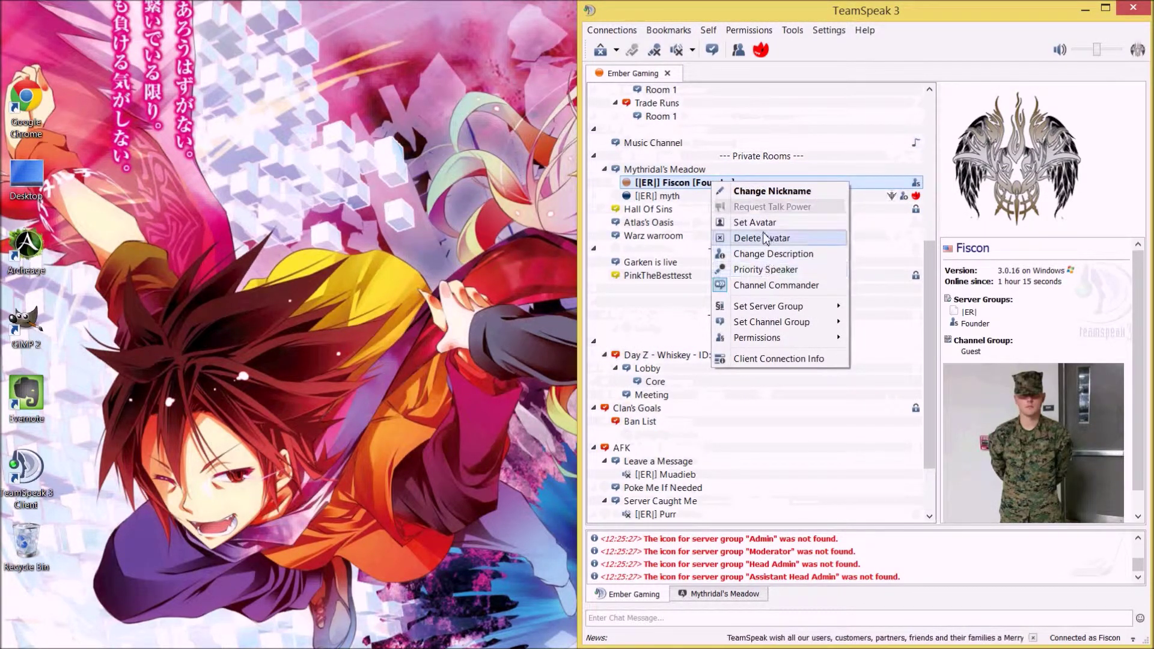
{"action": "mouse_move", "coordinate": [773, 306]}
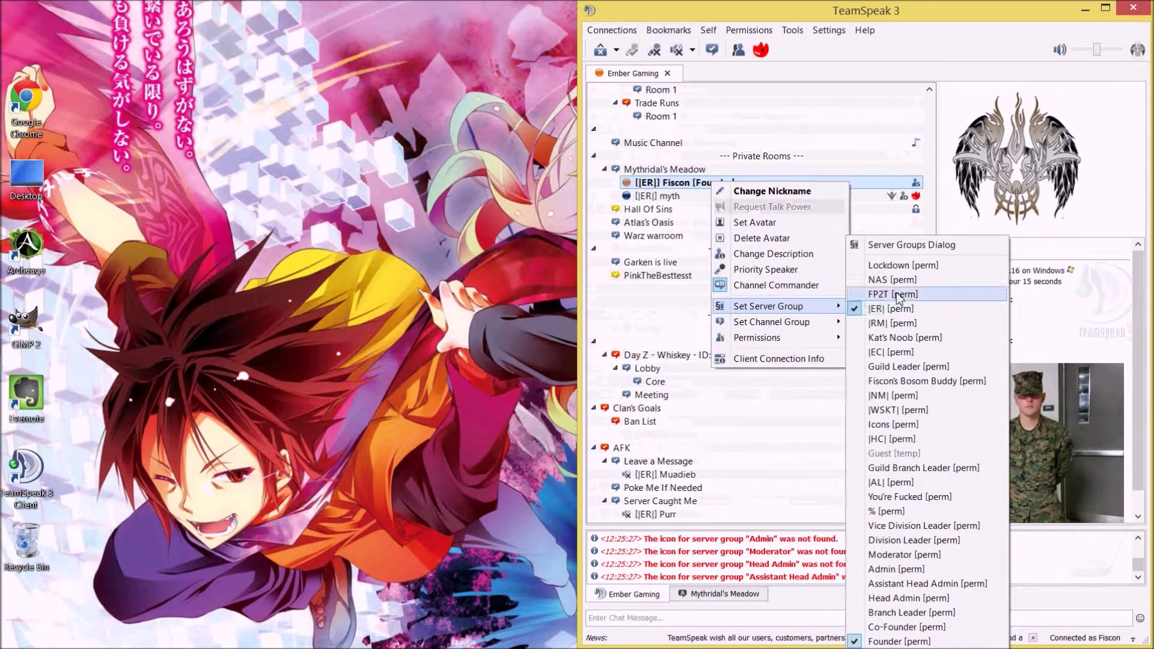
{"action": "left_click", "coordinate": [893, 265]}
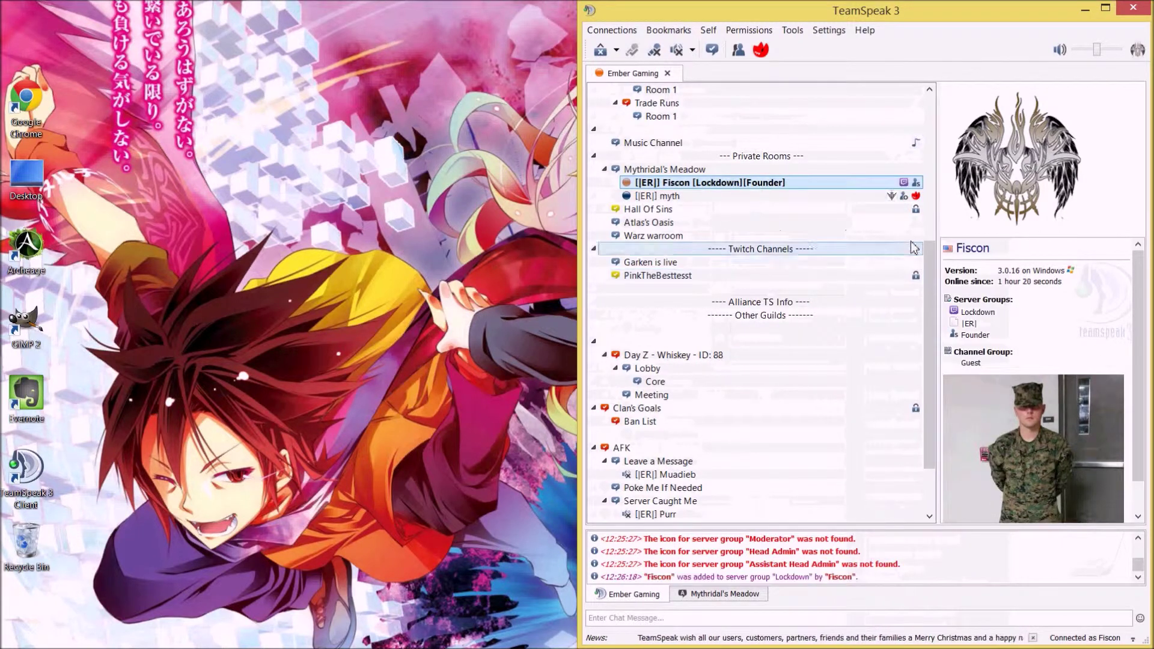
Step: Remove your client from the Lockdown group again, confirming with Yes
{"action": "right_click", "coordinate": [908, 188]}
{"action": "mouse_move", "coordinate": [949, 311]}
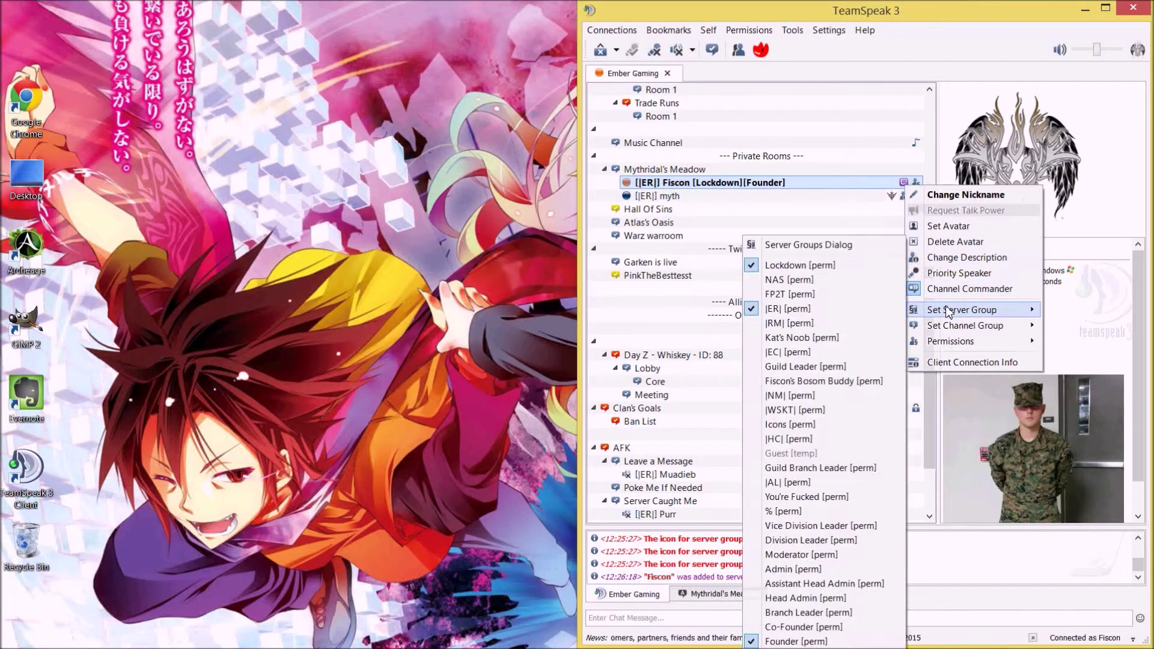
{"action": "left_click", "coordinate": [823, 266]}
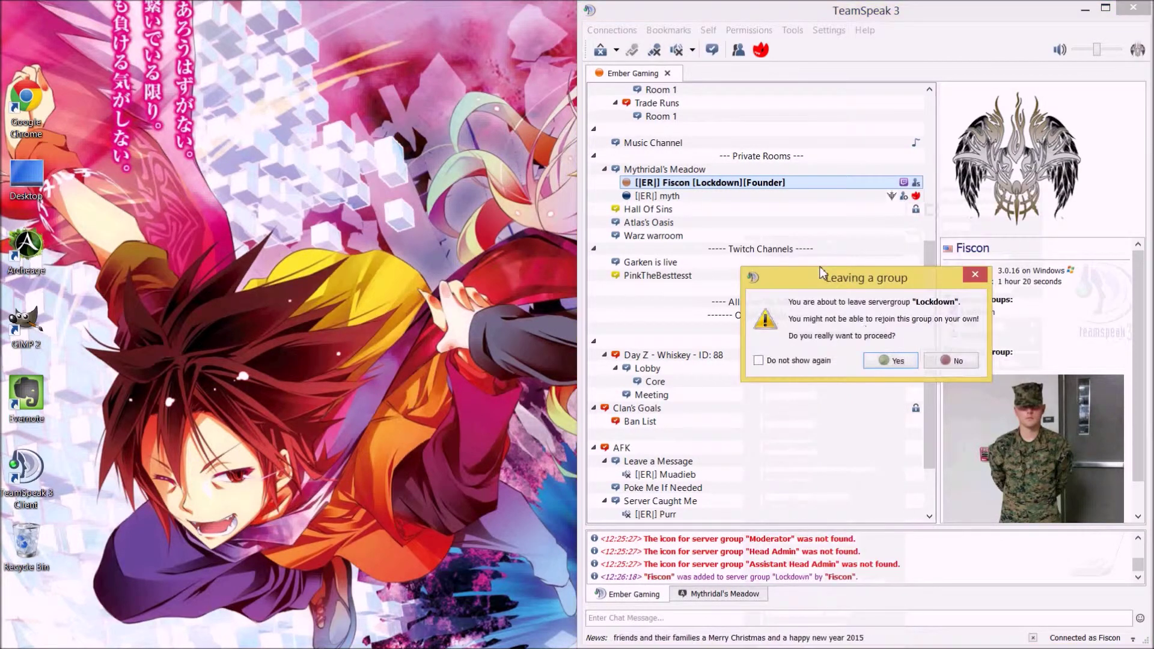
{"action": "left_click", "coordinate": [898, 365]}
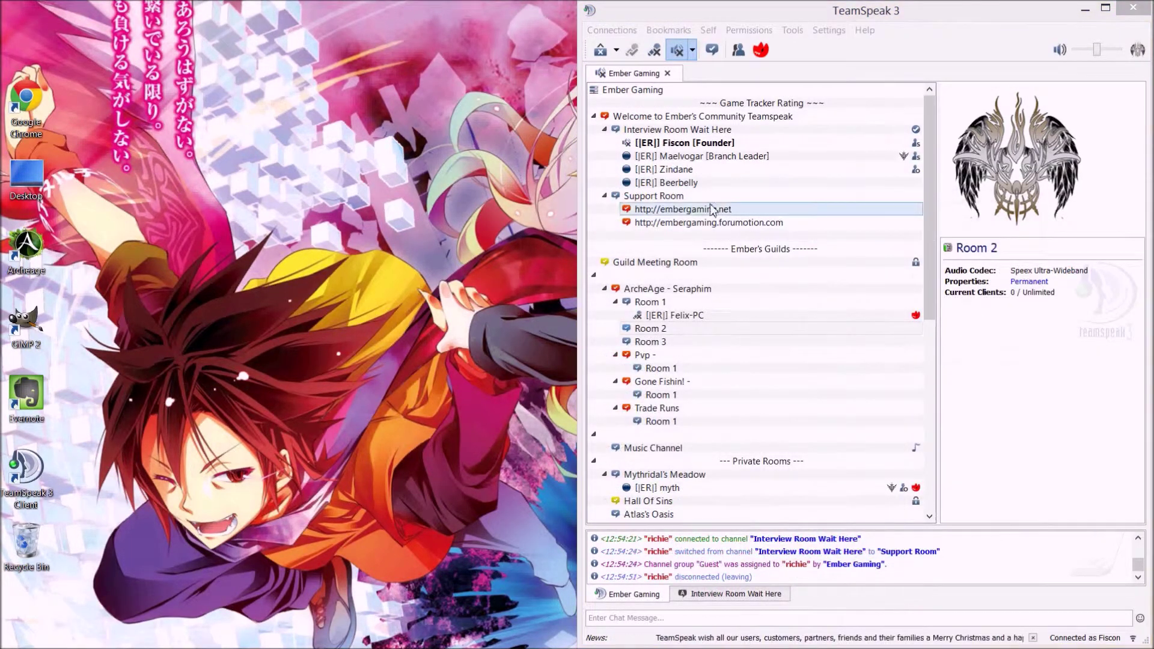
Step: Enable 'Advanced permissions system' on the Application page of Options, then apply and save
{"action": "left_click", "coordinate": [730, 147]}
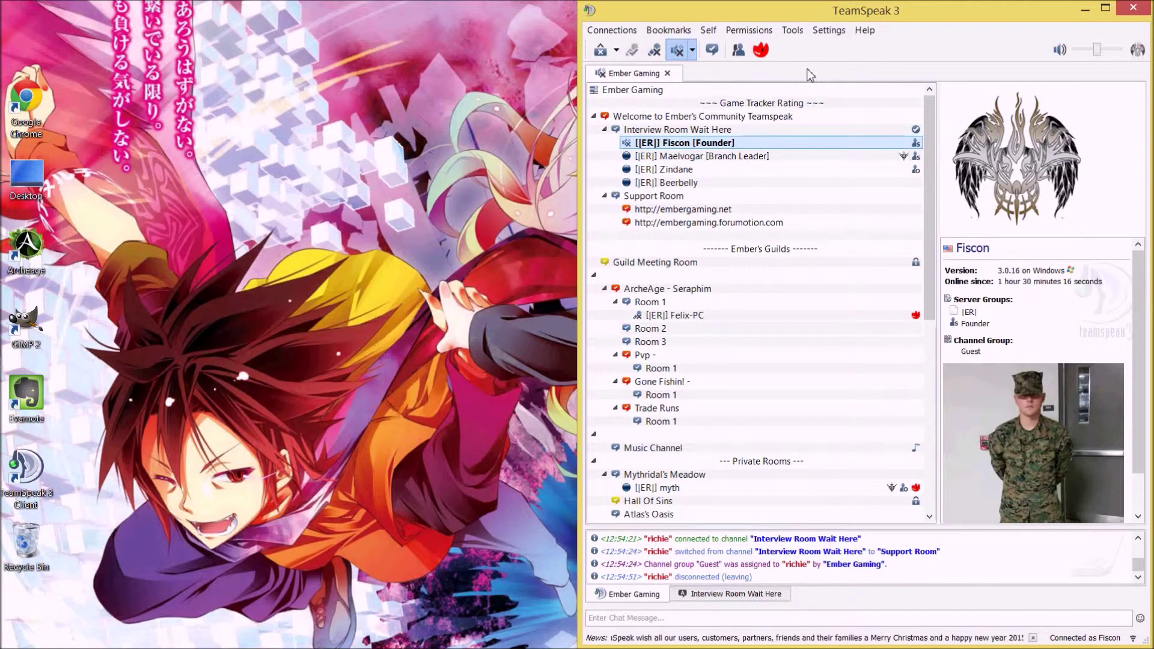
{"action": "left_click", "coordinate": [828, 30]}
{"action": "left_click", "coordinate": [833, 113]}
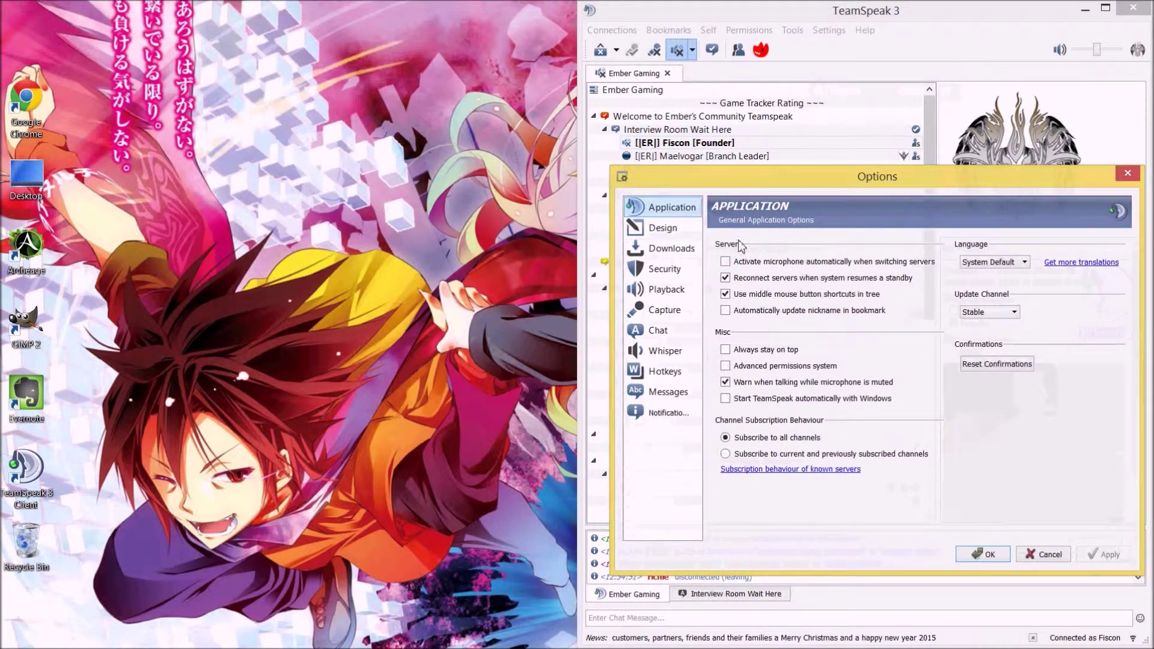
{"action": "left_click", "coordinate": [766, 368]}
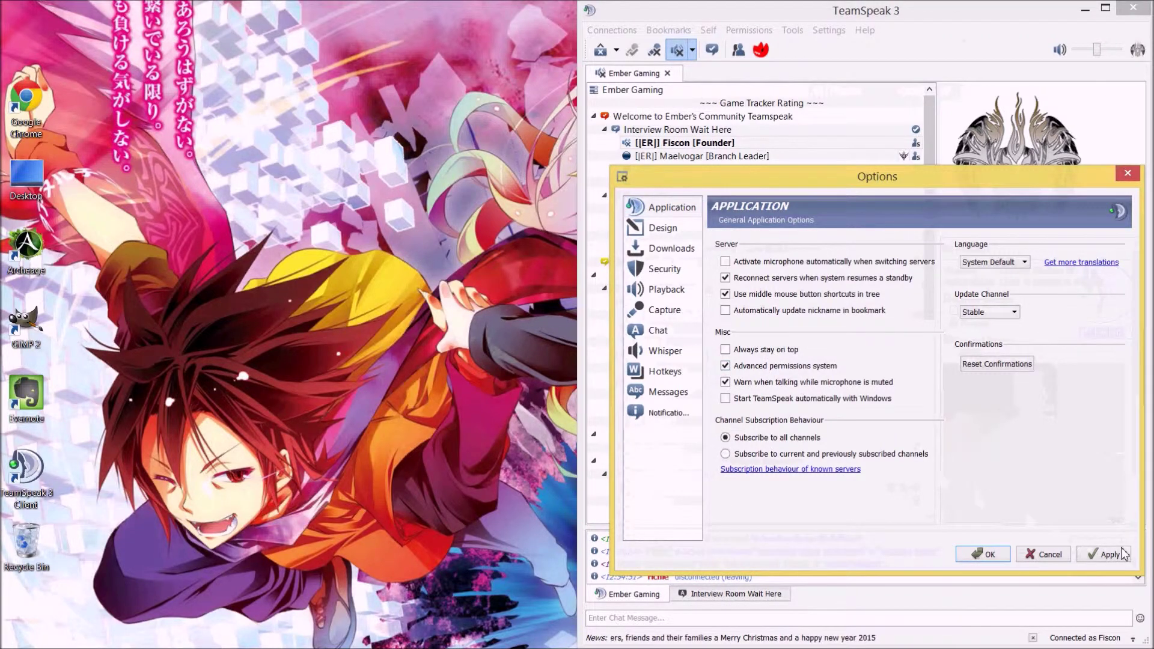
{"action": "left_click", "coordinate": [1107, 553]}
{"action": "left_click", "coordinate": [986, 553]}
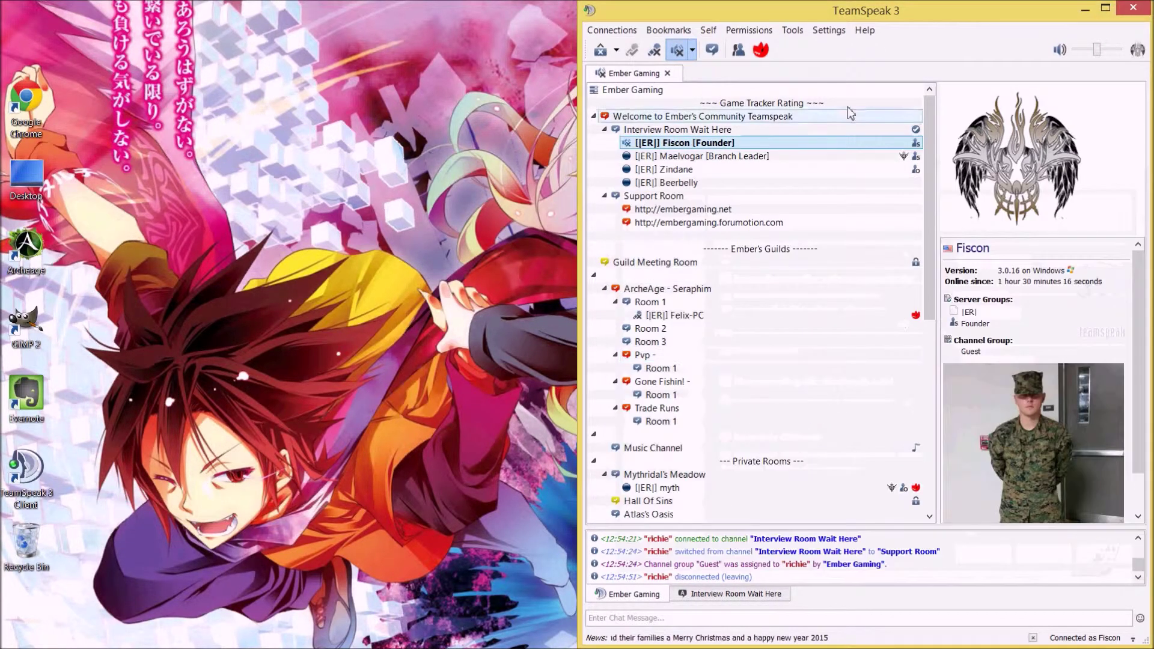
{"action": "left_click", "coordinate": [750, 32]}
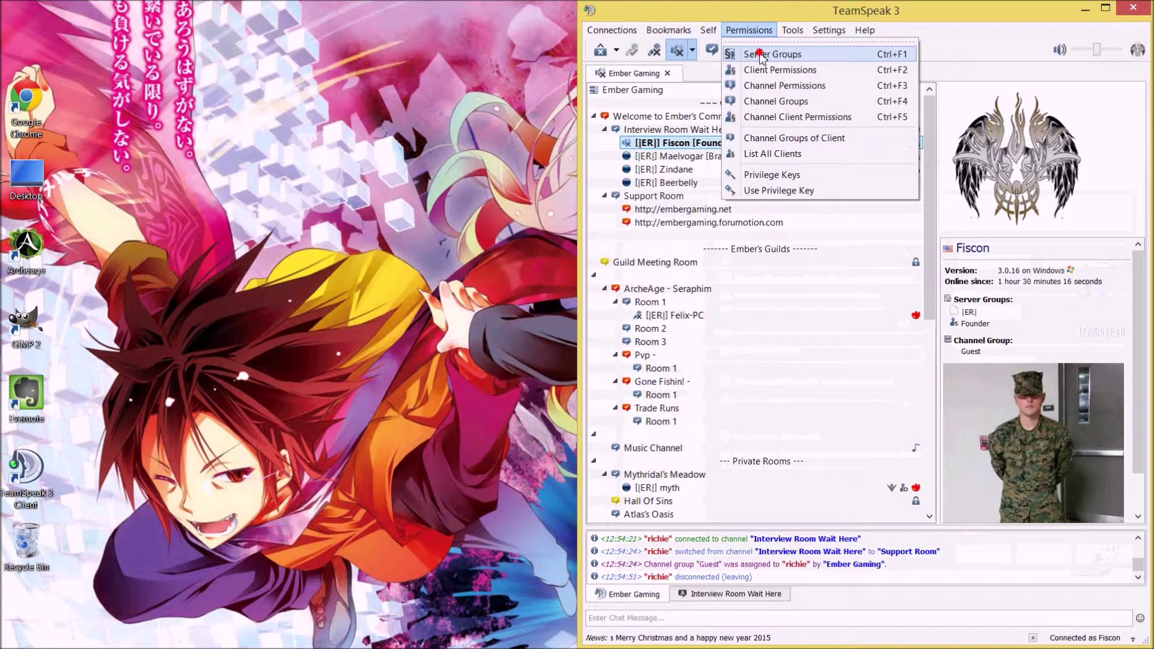
{"action": "left_click", "coordinate": [761, 55]}
{"action": "left_click", "coordinate": [90, 173]}
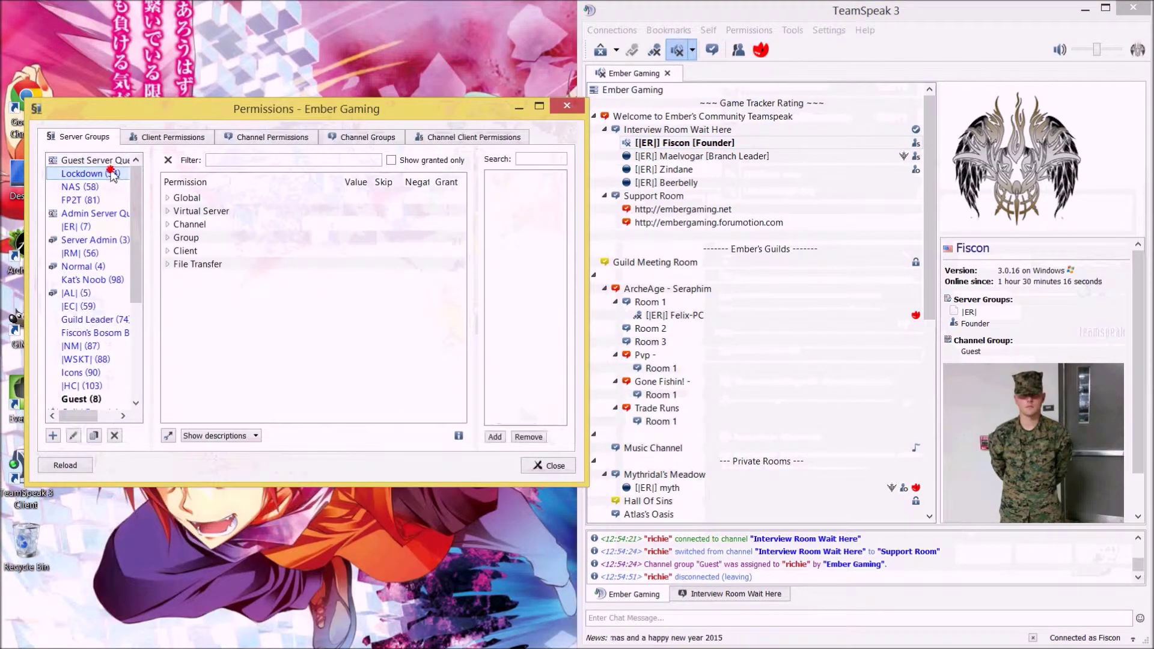
{"action": "left_click", "coordinate": [168, 238]}
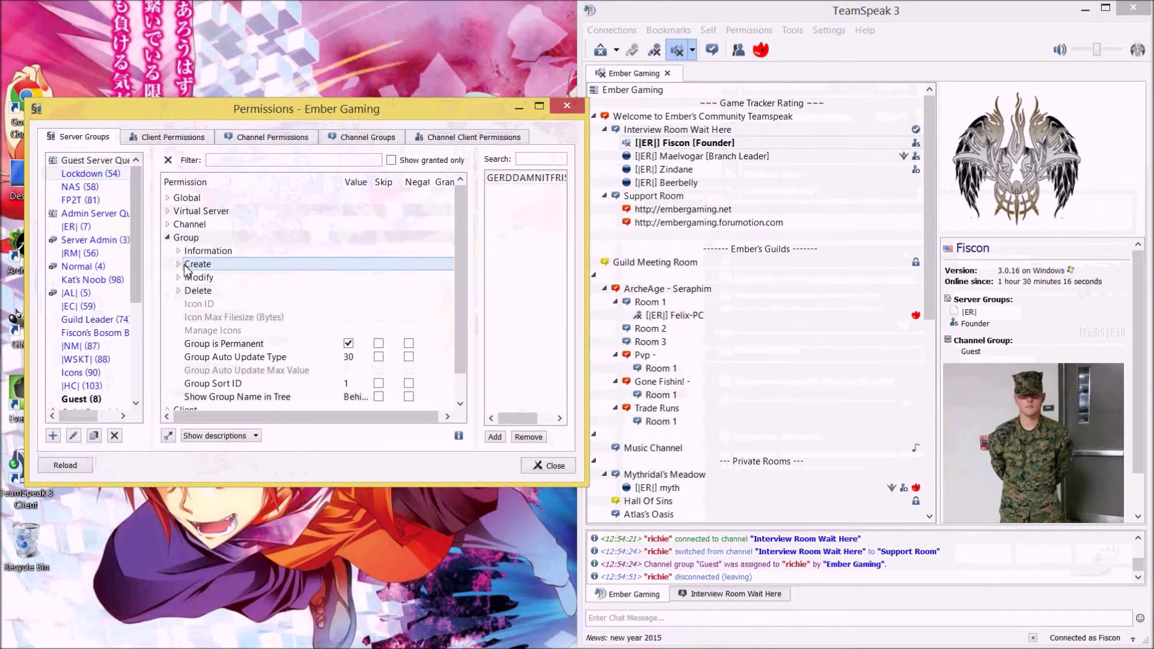
{"action": "double_click", "coordinate": [260, 305]}
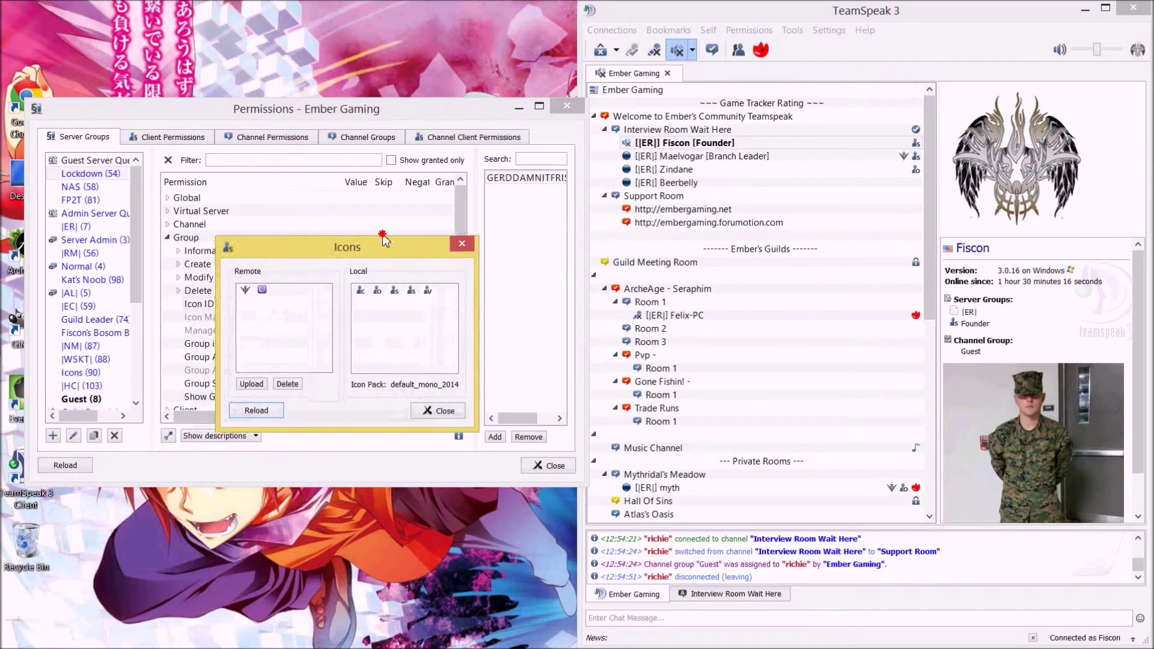
{"action": "double_click", "coordinate": [346, 262]}
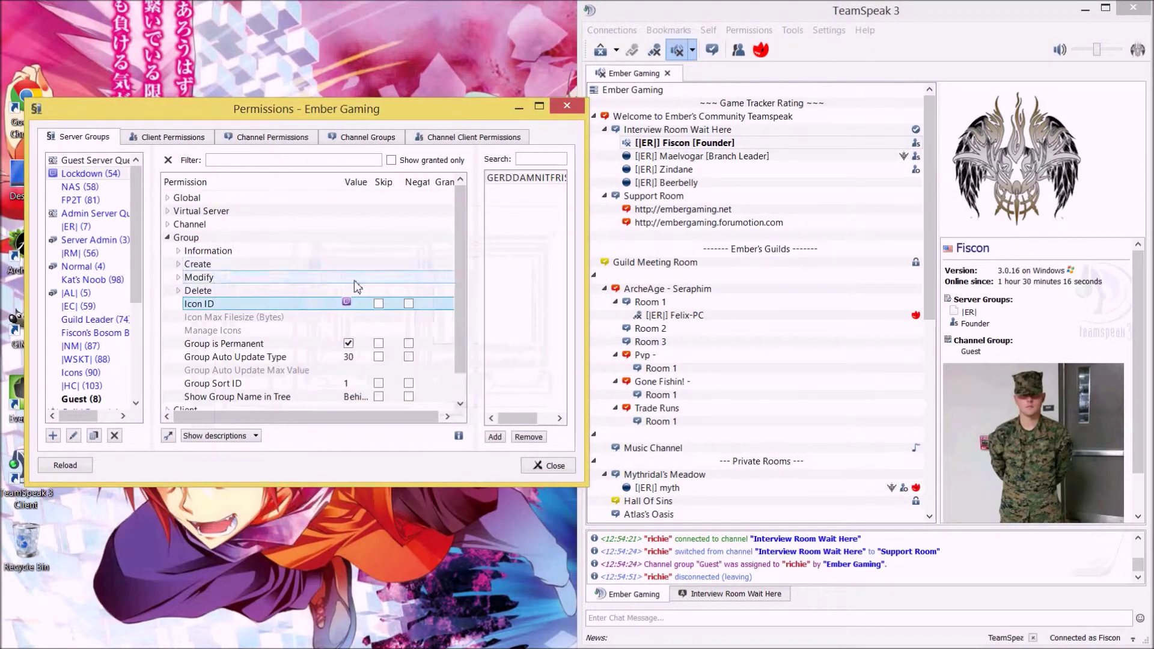
{"action": "left_click", "coordinate": [662, 147]}
{"action": "right_click", "coordinate": [662, 149]}
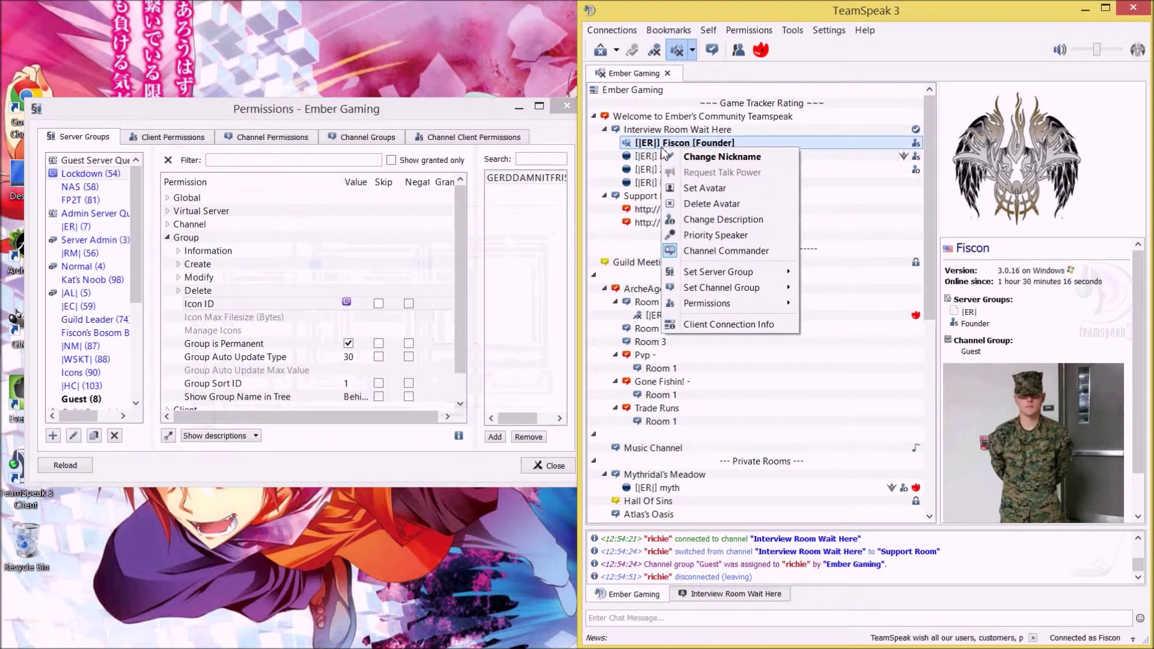
{"action": "left_click", "coordinate": [429, 119]}
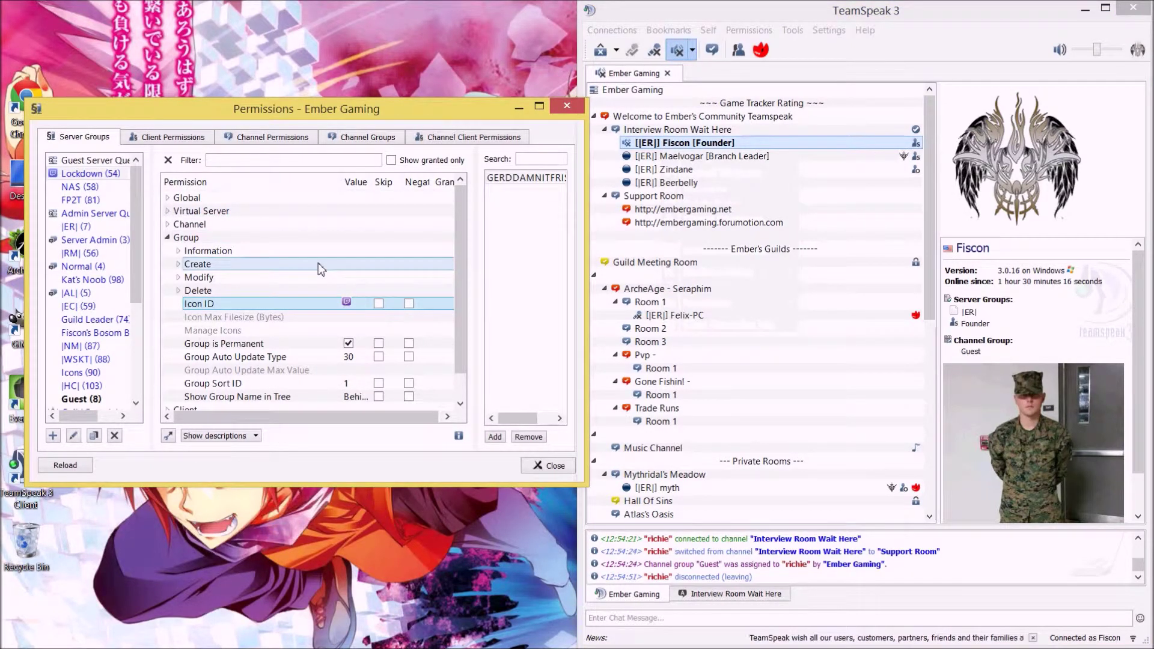
{"action": "right_click", "coordinate": [314, 302]}
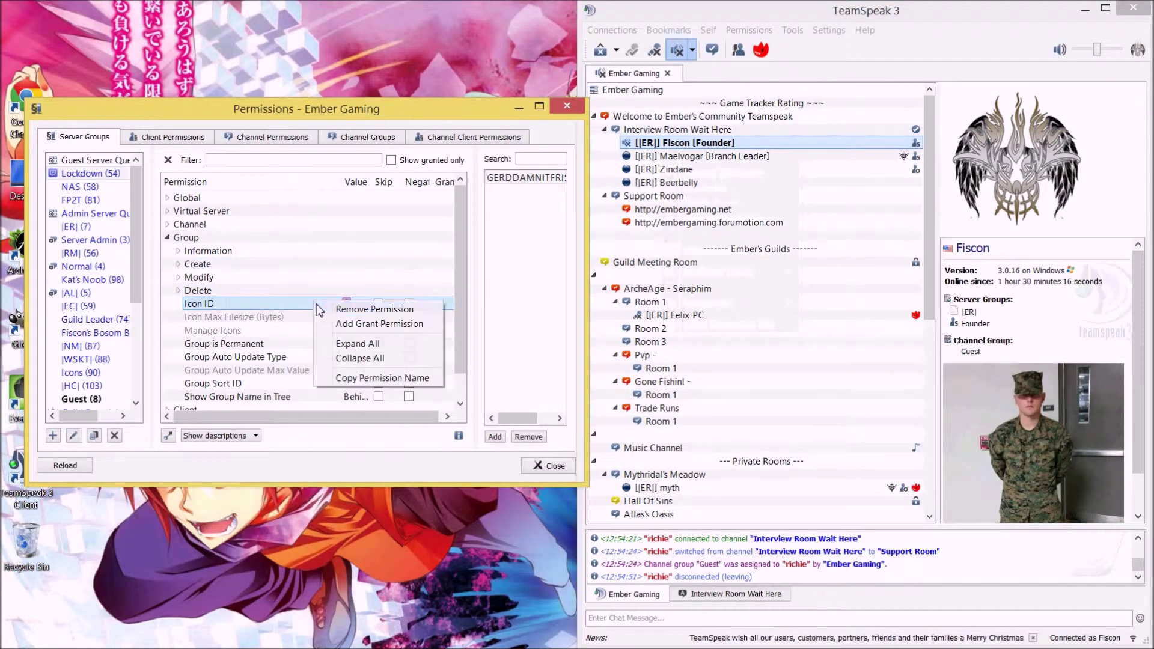
{"action": "left_click", "coordinate": [337, 309]}
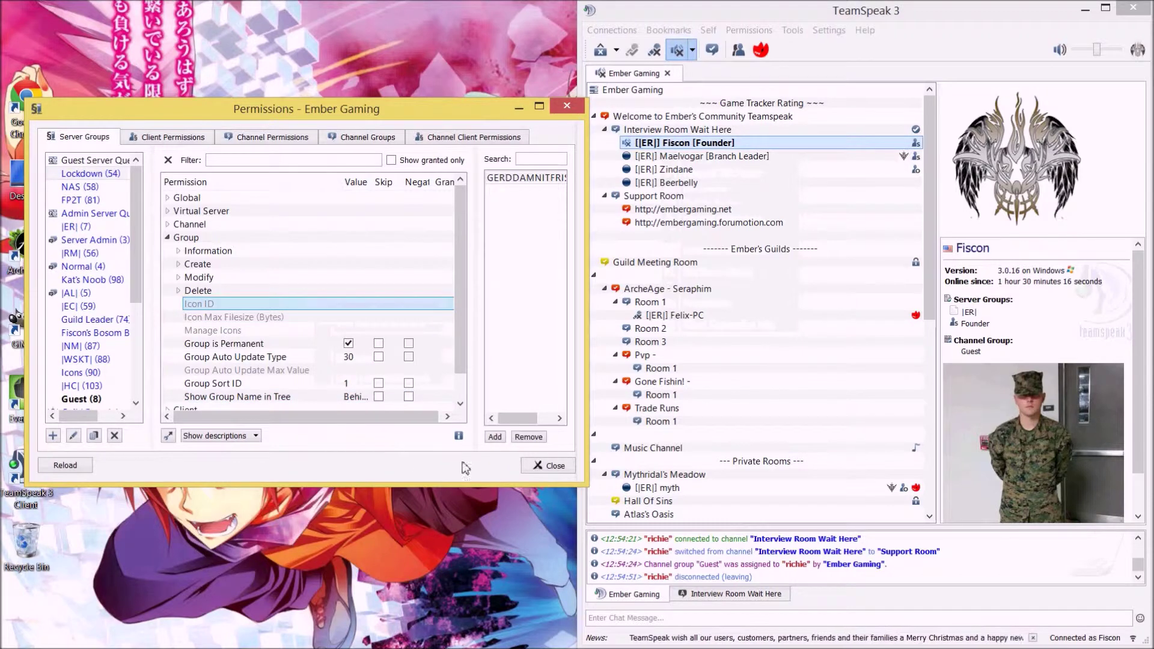
{"action": "left_click", "coordinate": [533, 466]}
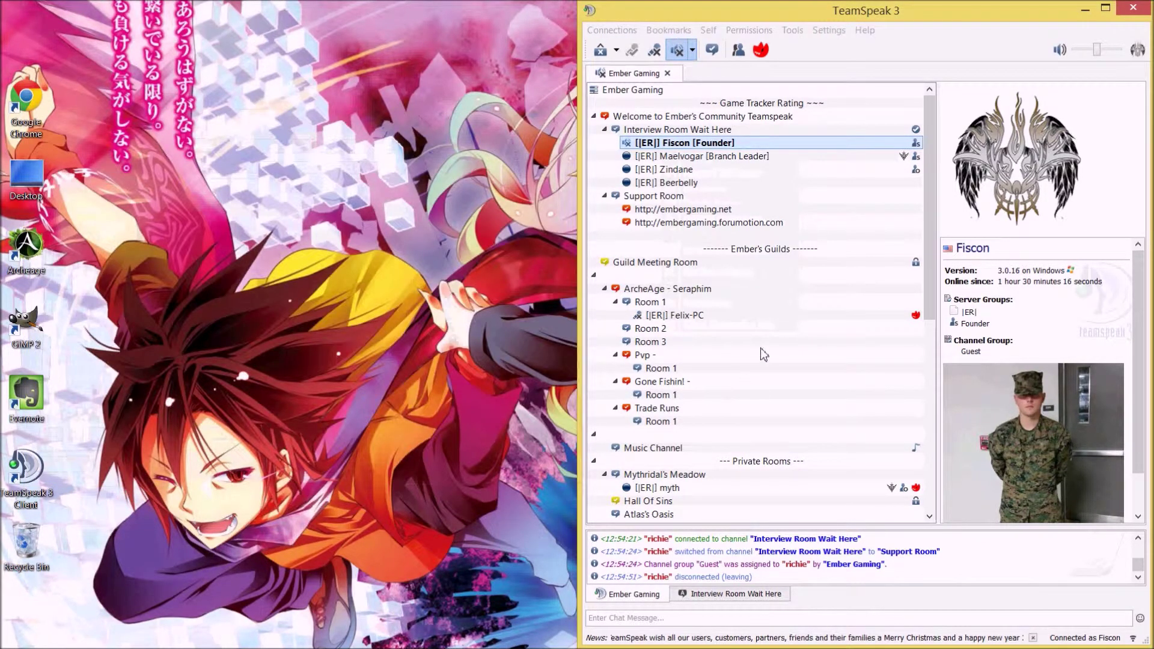
Step: Remove the current icon from the 'Garken is live' channel in its edit settings
{"action": "left_click", "coordinate": [776, 302]}
{"action": "scroll", "coordinate": [779, 310], "scroll_direction": "down", "scroll_amount": 3}
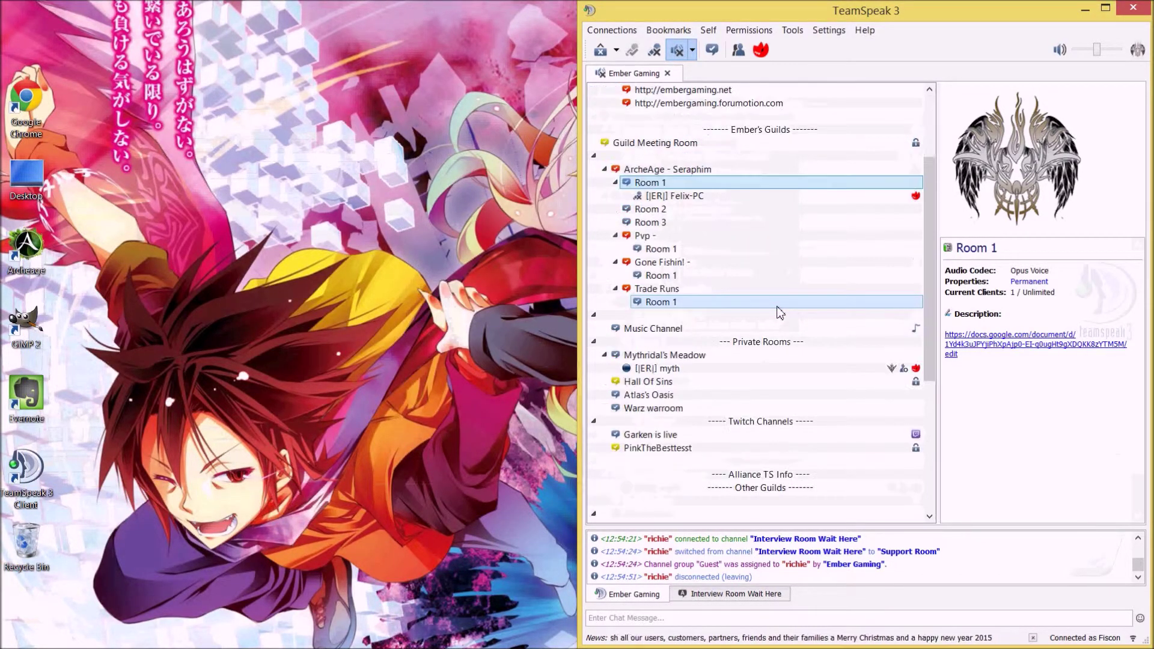
{"action": "left_click", "coordinate": [769, 437]}
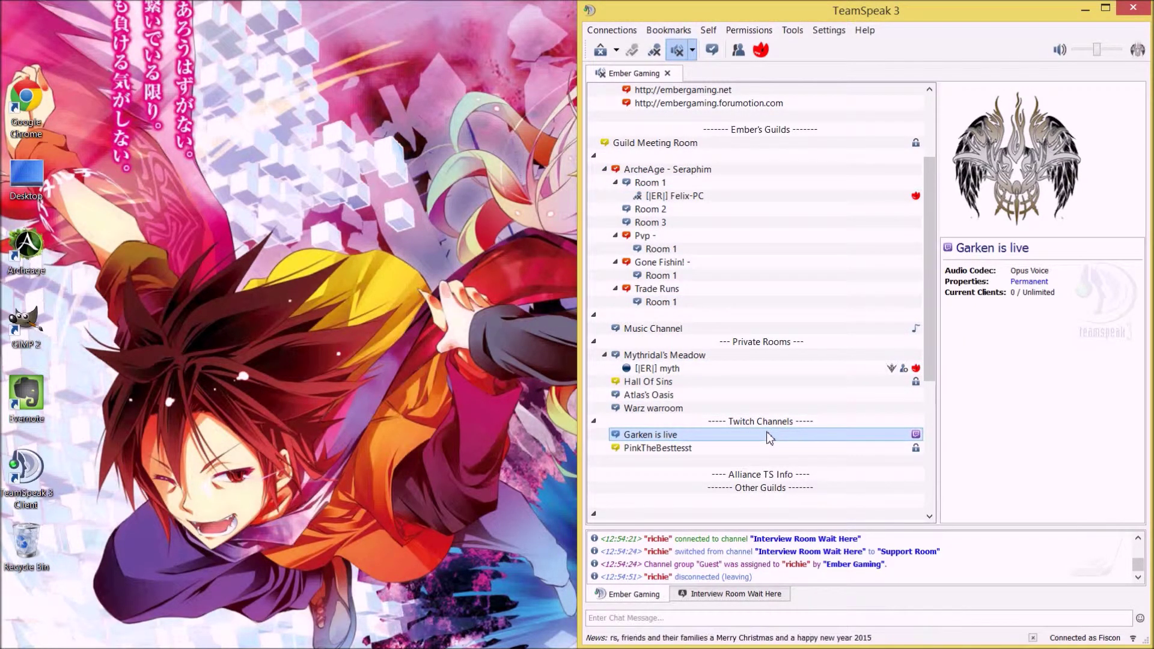
{"action": "right_click", "coordinate": [766, 432]}
{"action": "left_click", "coordinate": [807, 499]}
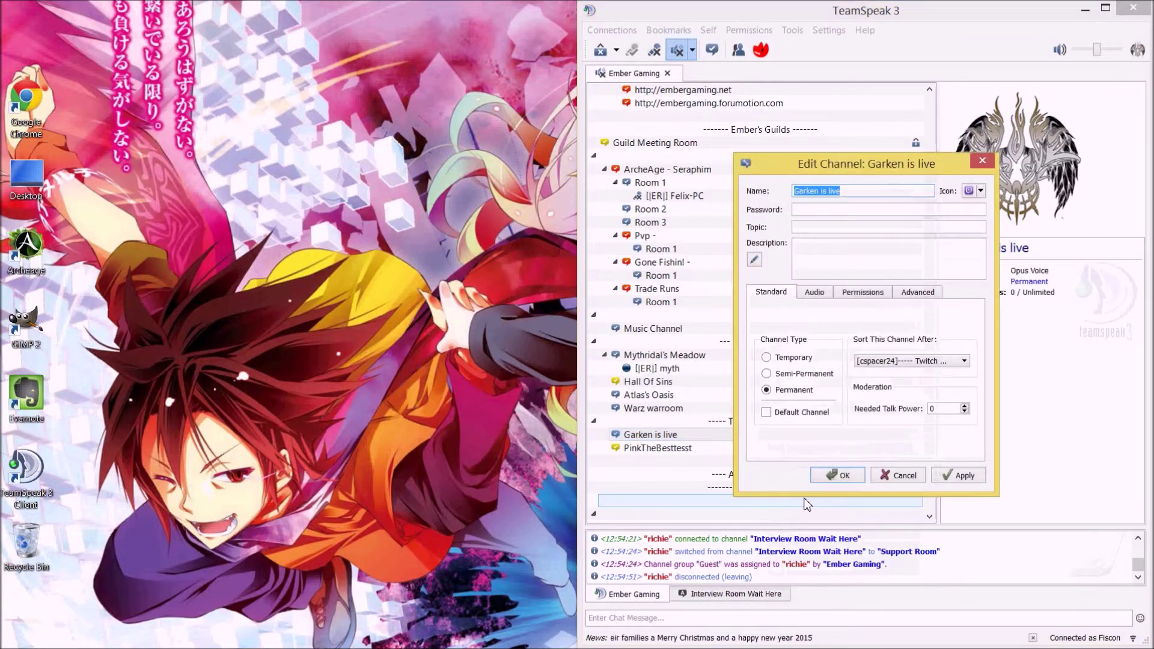
{"action": "left_click", "coordinate": [983, 191]}
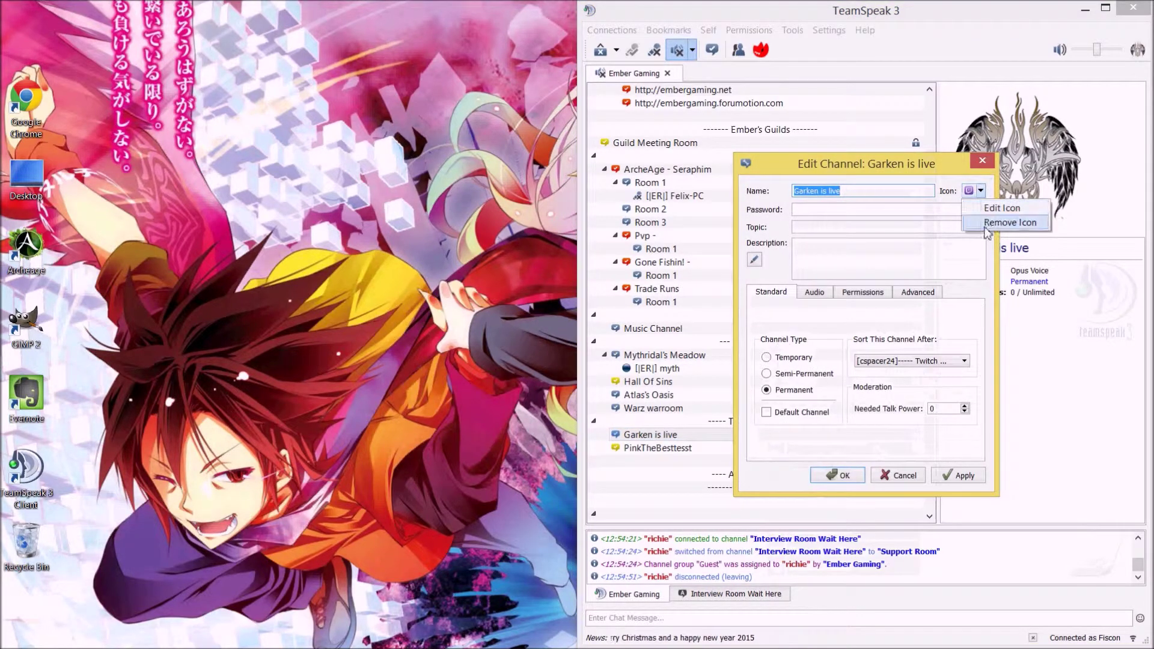
{"action": "left_click", "coordinate": [989, 221]}
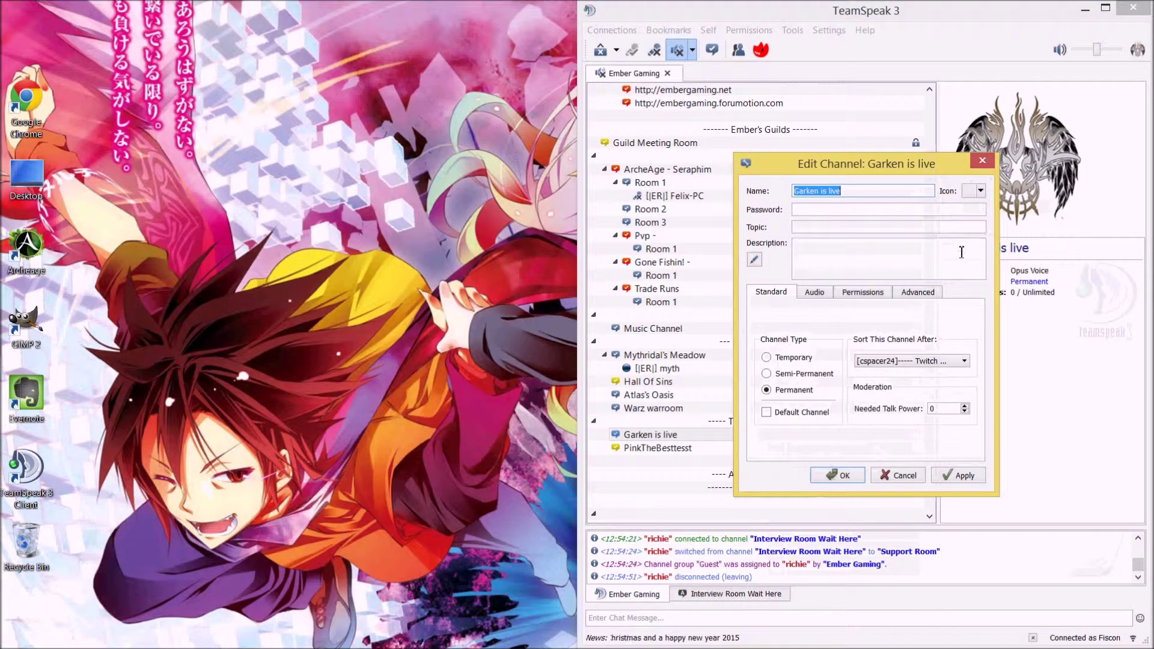
Step: Set the purple uploaded Twitch icon as the channel icon and save the edit
{"action": "left_click", "coordinate": [983, 193]}
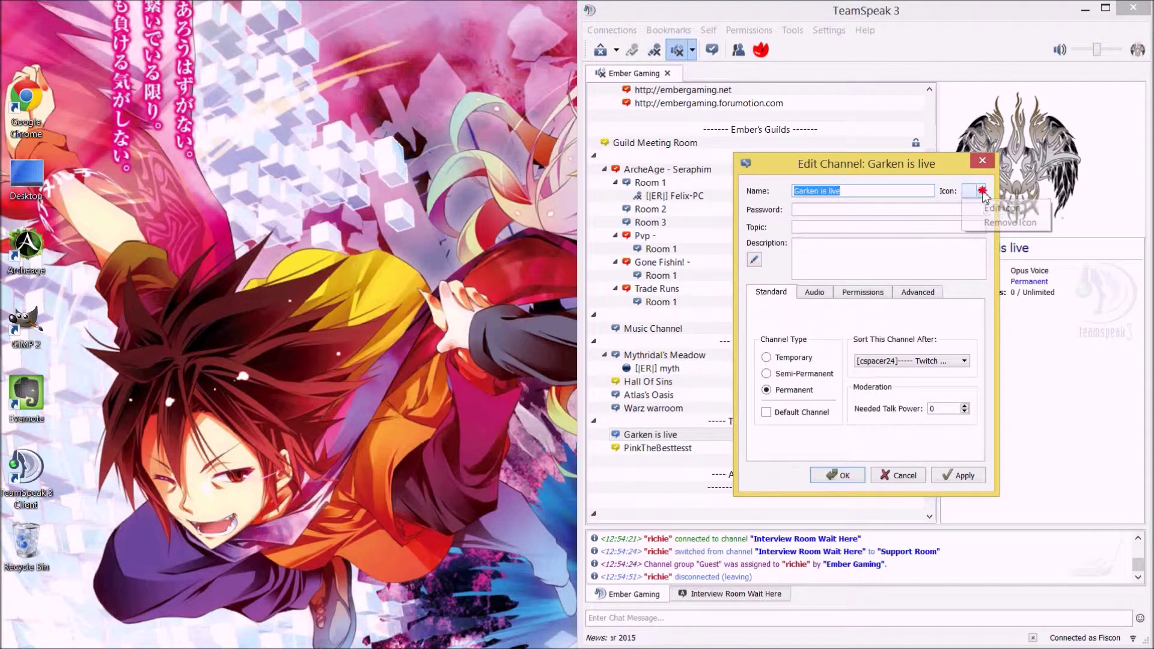
{"action": "left_click", "coordinate": [987, 209]}
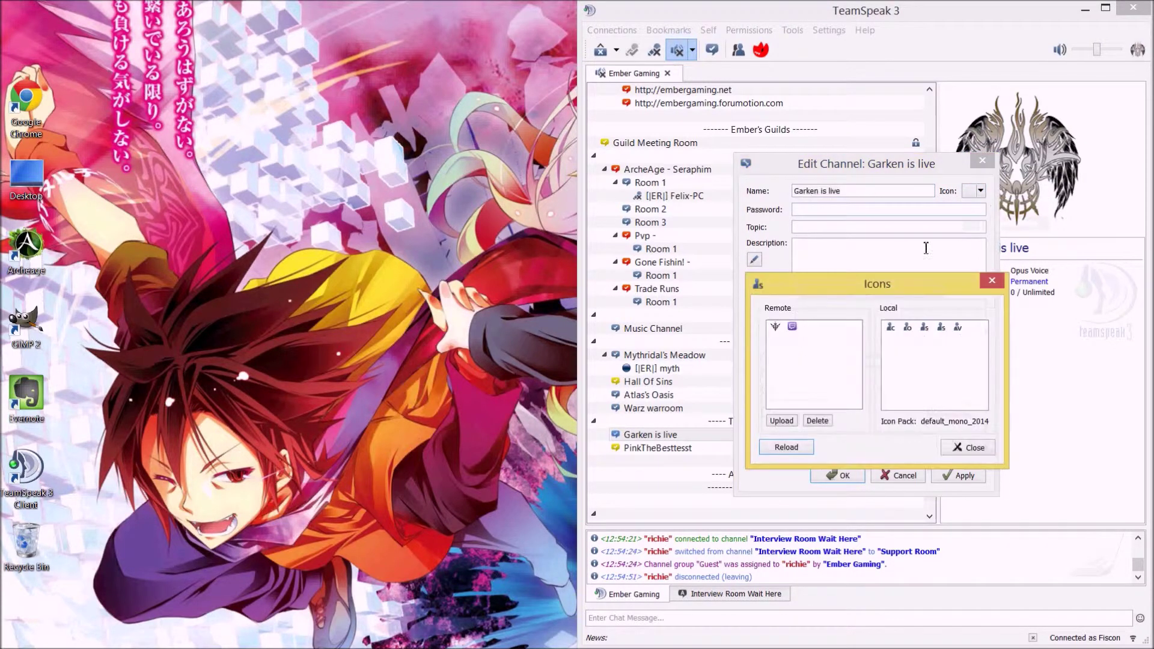
{"action": "left_click_drag", "start_coordinate": [889, 292], "coordinate": [512, 235]}
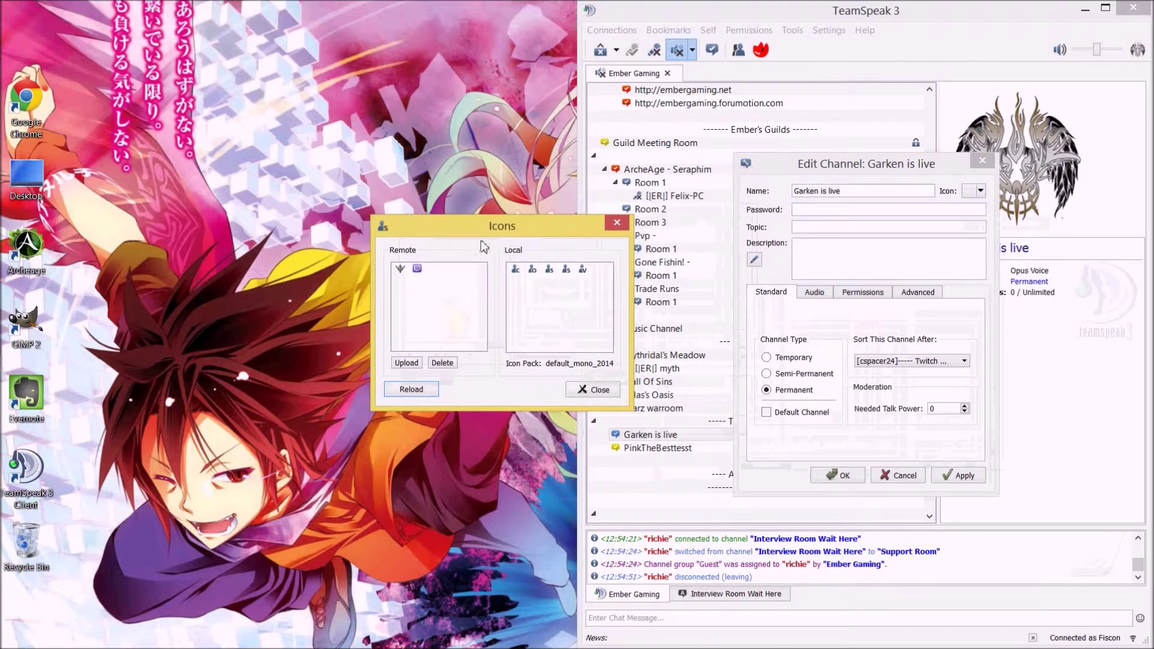
{"action": "double_click", "coordinate": [418, 270]}
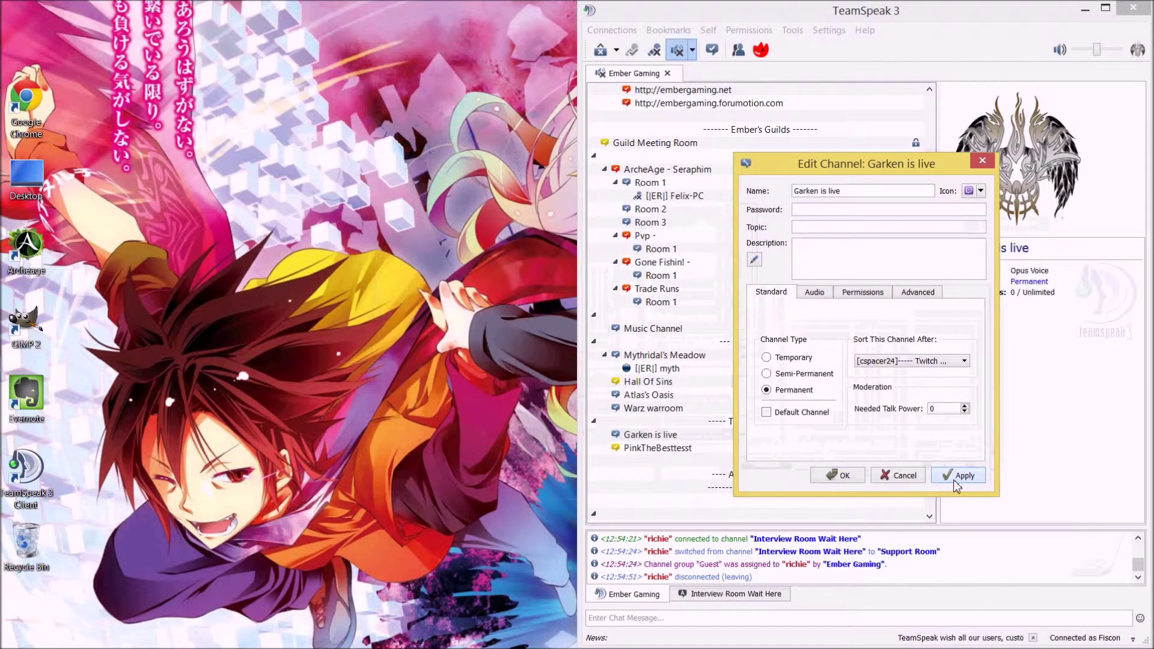
{"action": "left_click", "coordinate": [842, 476]}
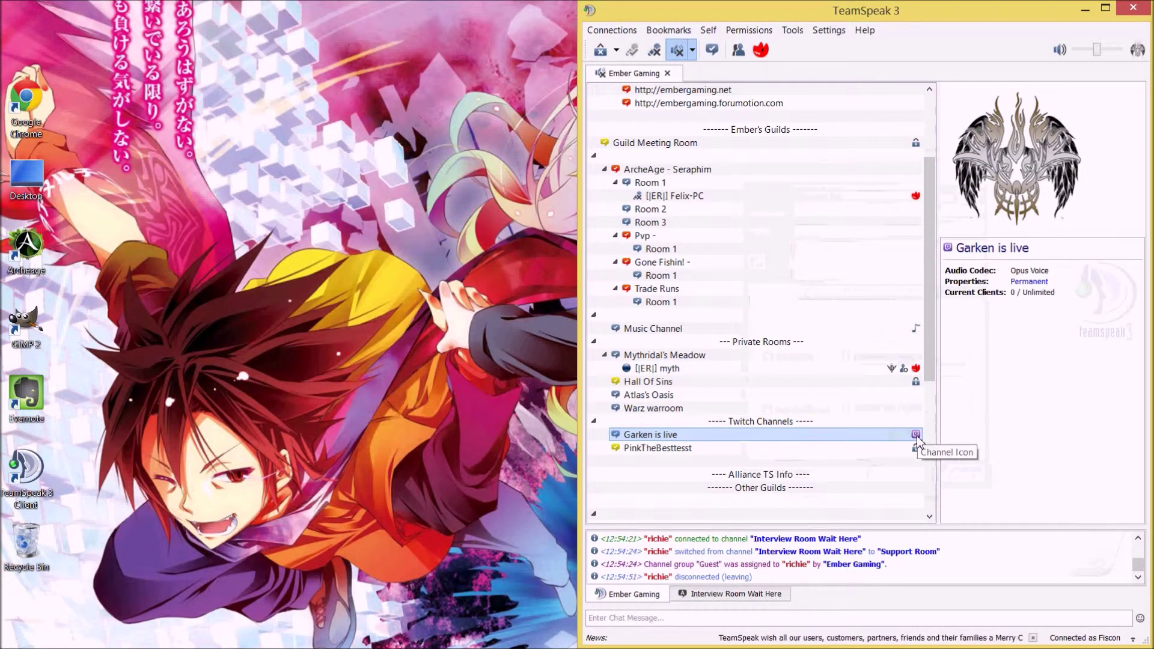
{"action": "scroll", "coordinate": [895, 439], "scroll_direction": "up", "scroll_amount": 3}
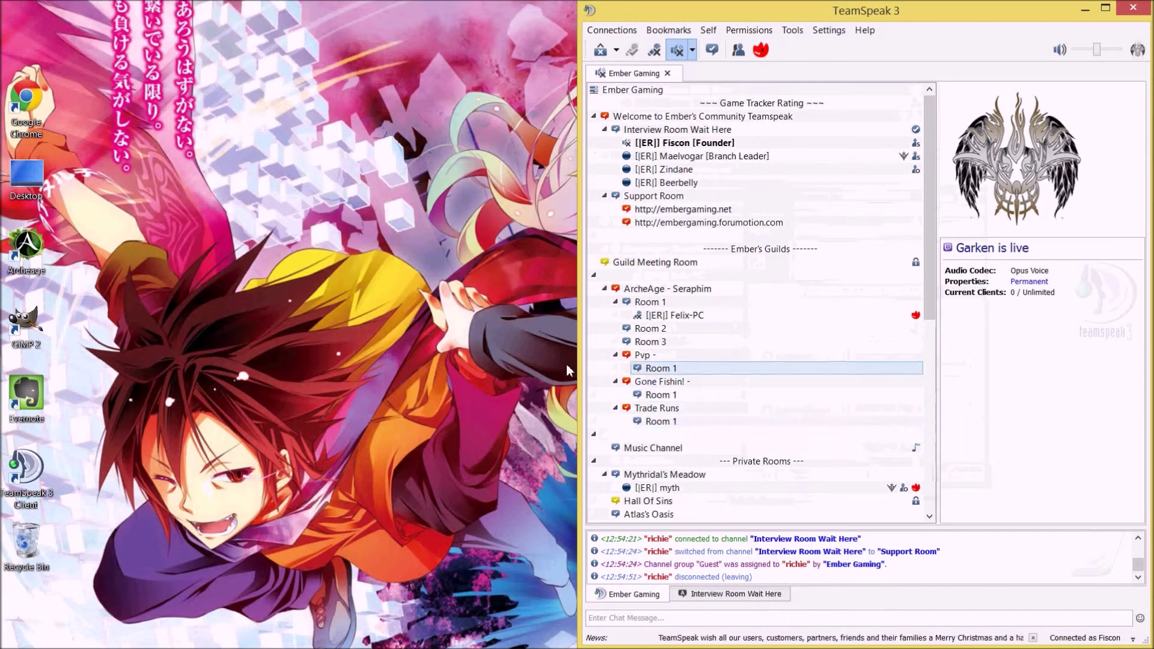